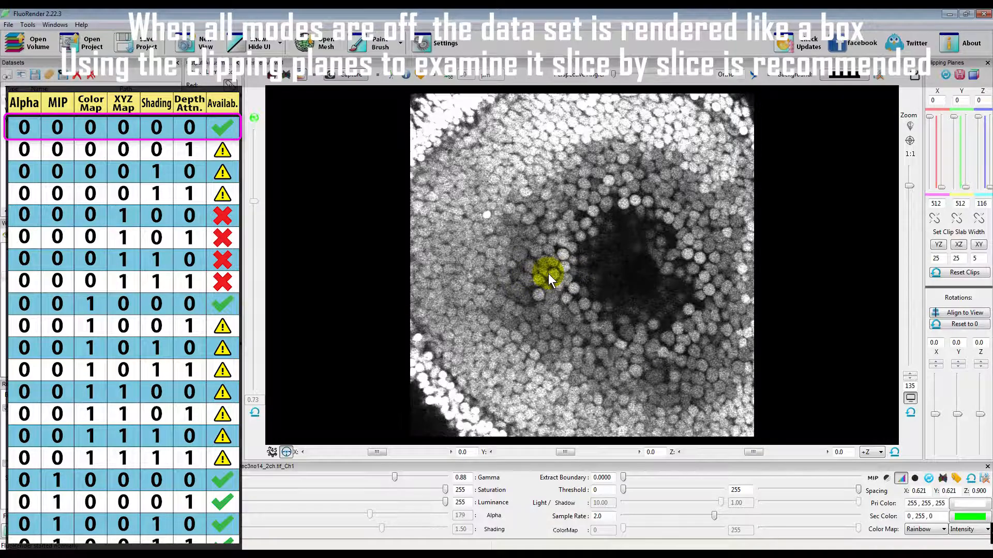
Toggle depth attenuation on and back off for the flat white volume rendering while viewing it from rotated angles
drag(548, 275, 571, 290)
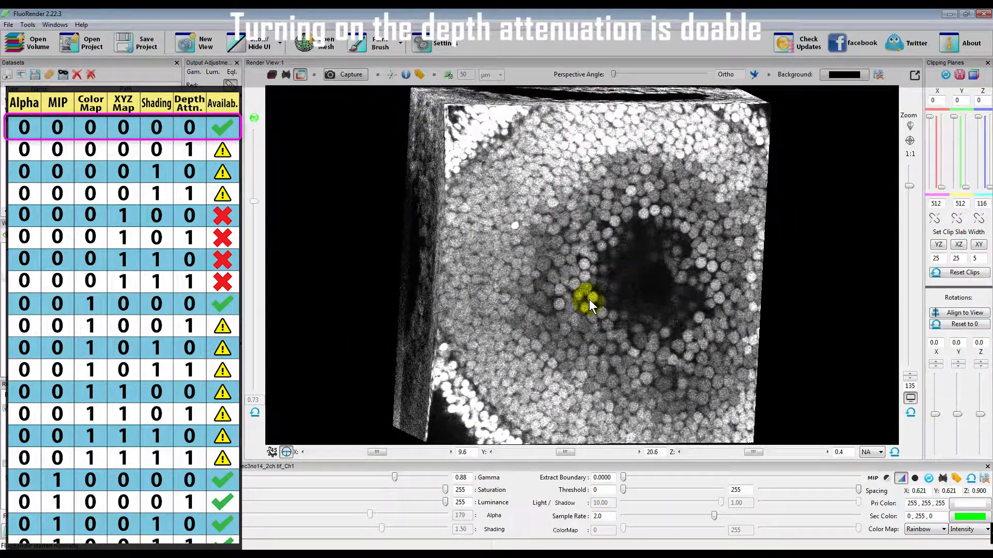
click(253, 118)
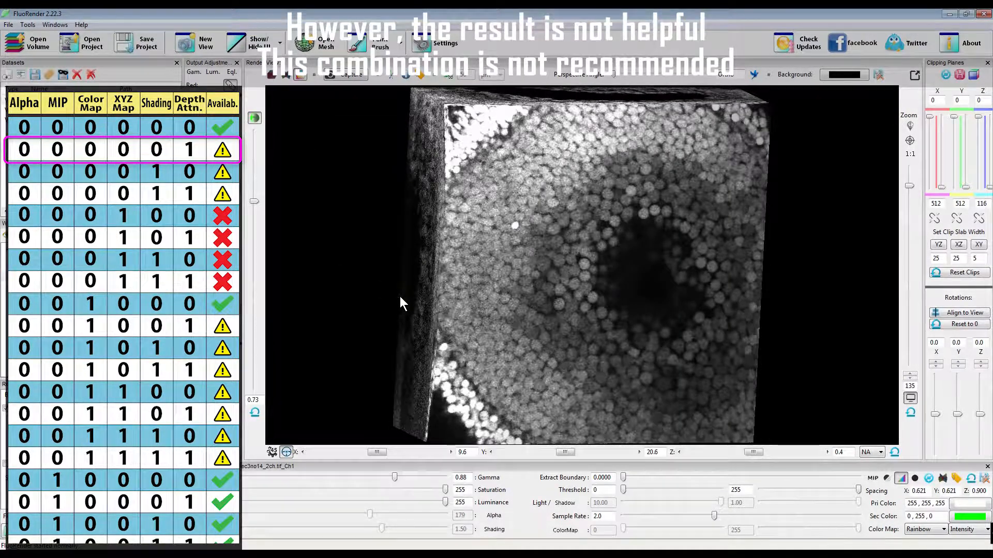
mouse_move(610, 302)
mouse_down()
mouse_move(619, 339)
mouse_move(567, 289)
mouse_move(525, 283)
mouse_move(609, 296)
mouse_up()
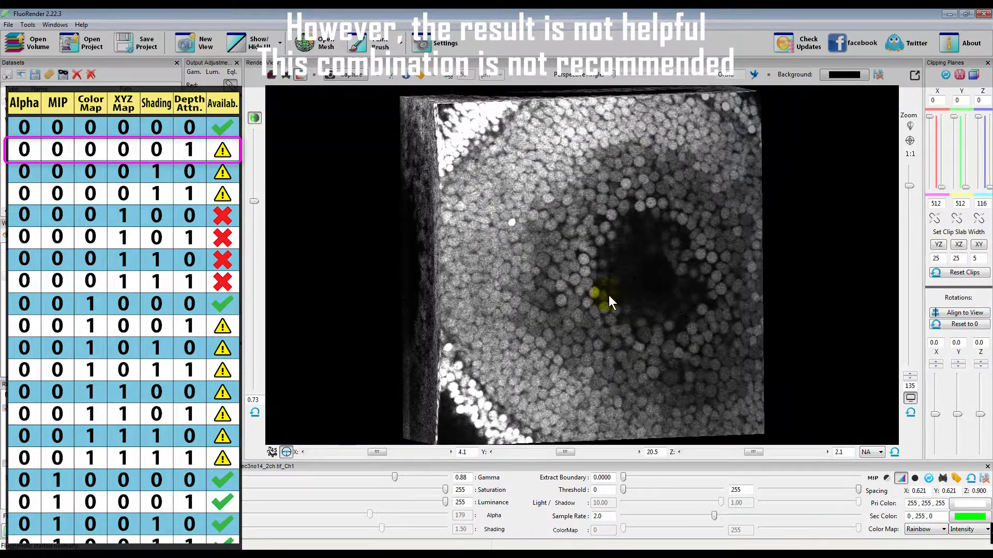
click(251, 117)
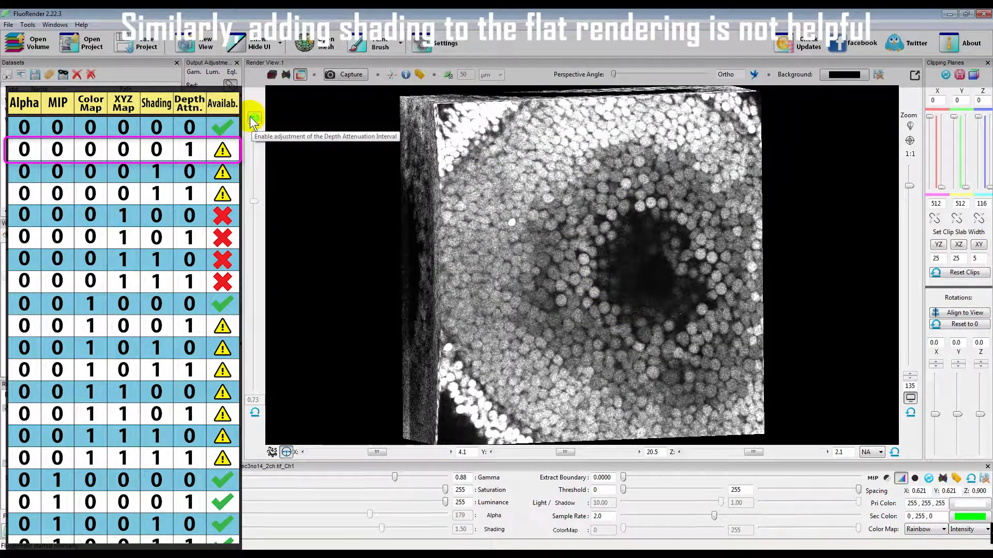
Test shading on the flat rendering, alone and combined with depth attenuation, and turn both off again
click(494, 529)
mouse_move(613, 287)
mouse_down()
mouse_move(616, 268)
mouse_move(625, 339)
mouse_move(615, 223)
mouse_move(644, 250)
mouse_move(626, 263)
mouse_up()
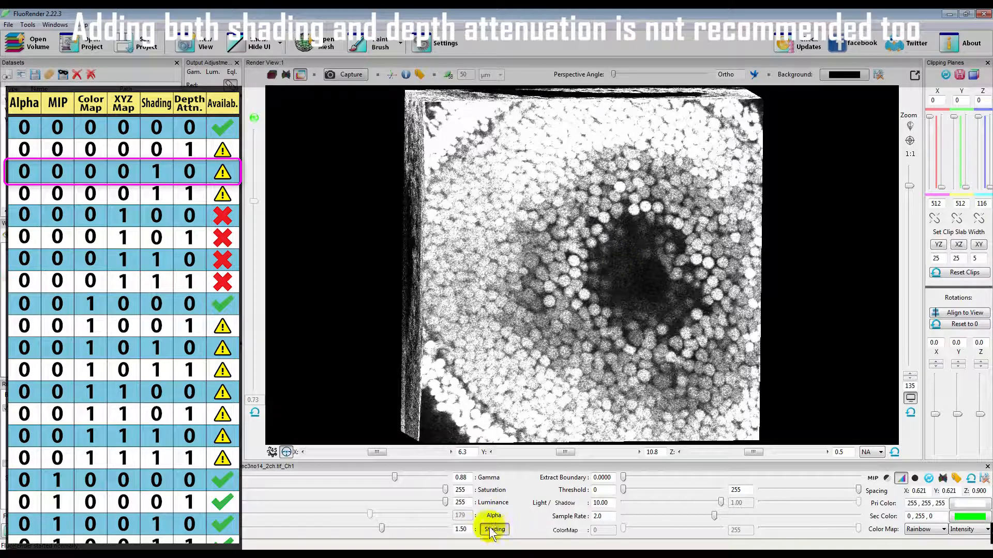
click(252, 120)
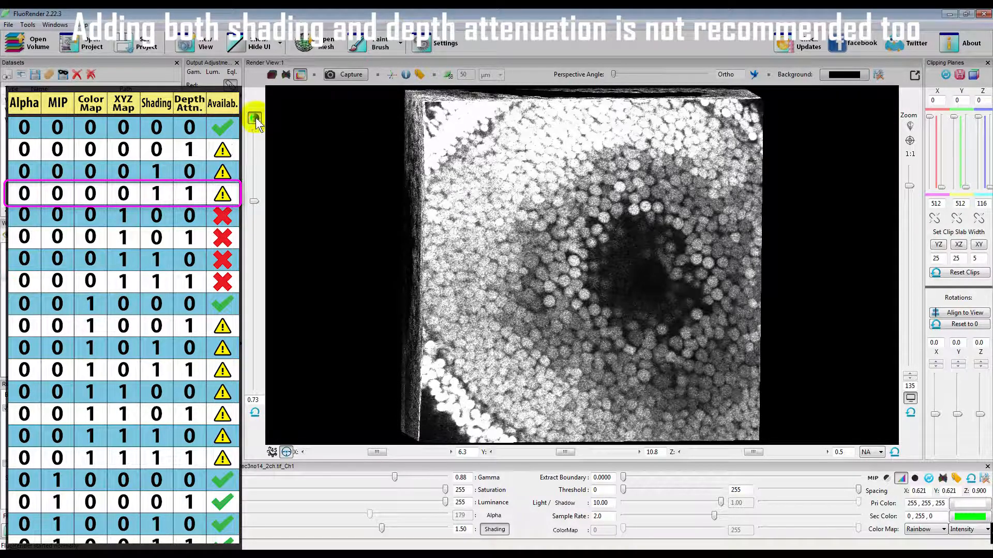
click(254, 120)
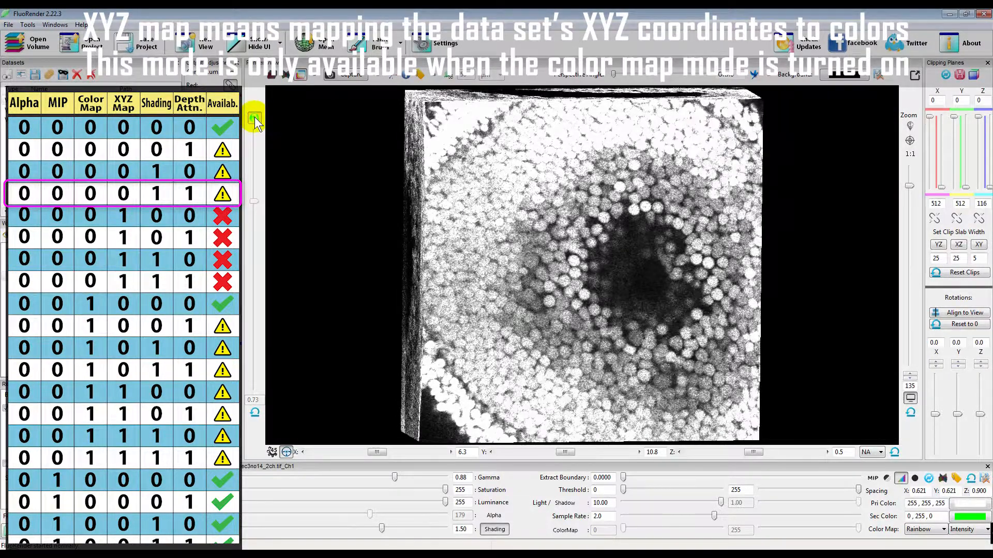
click(495, 530)
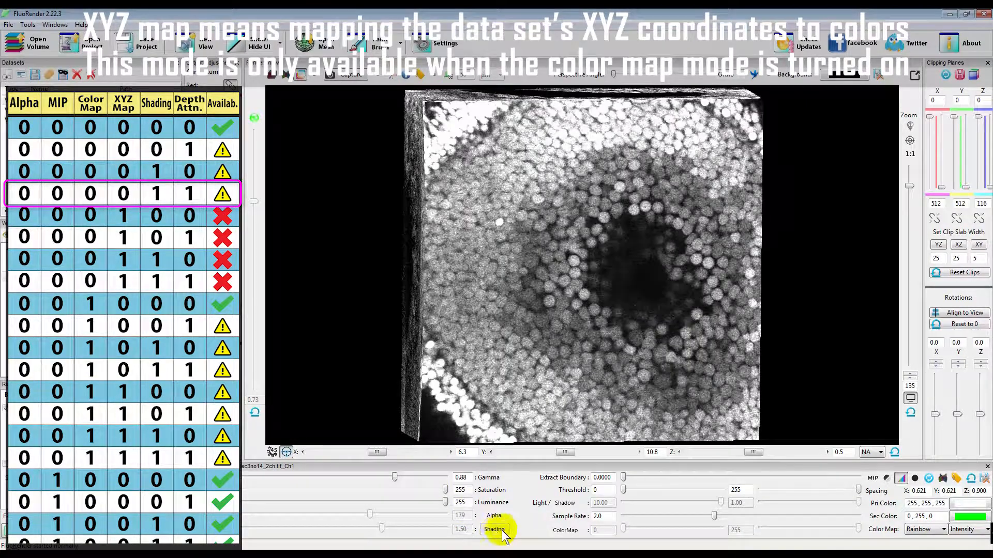
Try the Z Value color map mode with color mapping off, and return the mode to Intensity
click(966, 530)
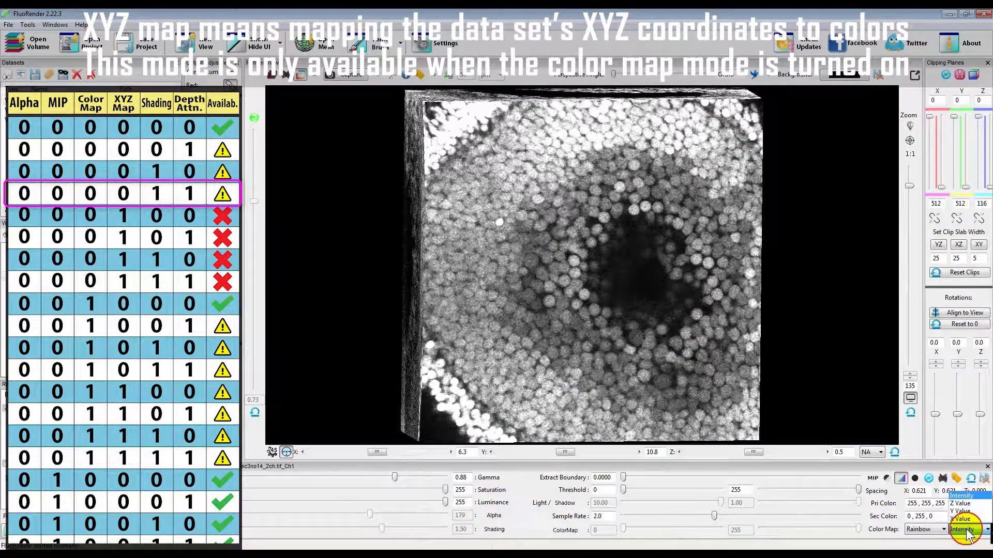
click(963, 503)
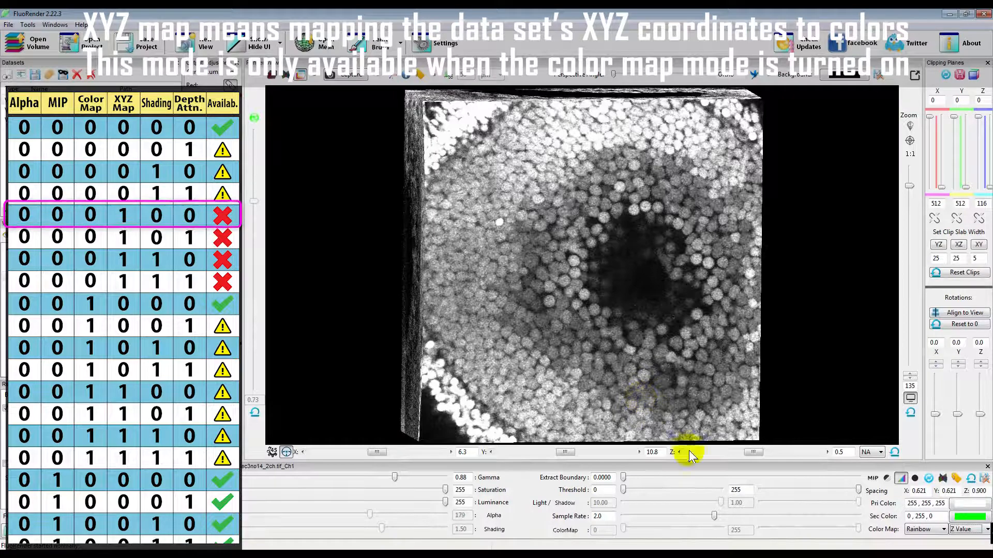
click(963, 529)
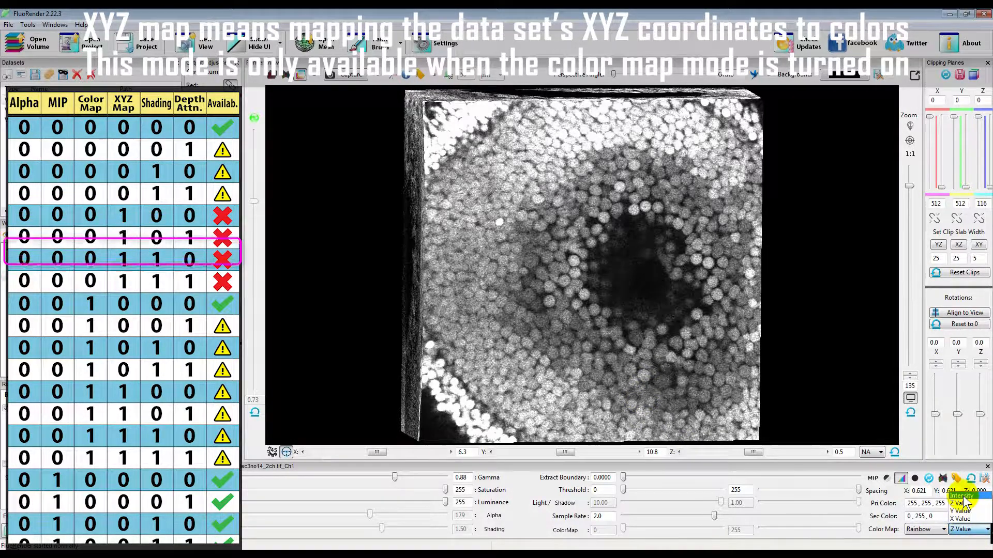
click(961, 497)
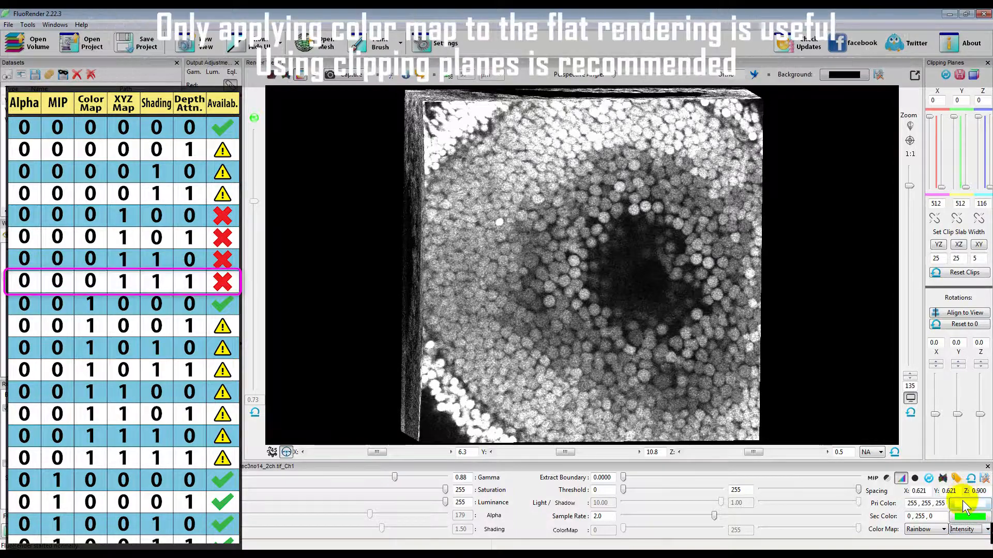
Turn on the Rainbow intensity color map for the flat rendering and compare it with depth attenuation on and off
click(565, 531)
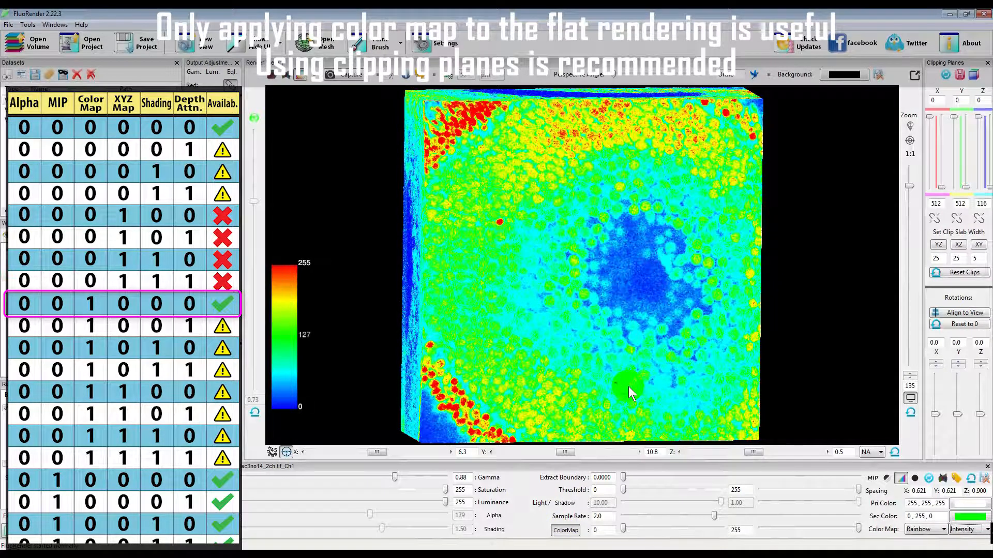
click(254, 119)
drag(564, 361, 551, 342)
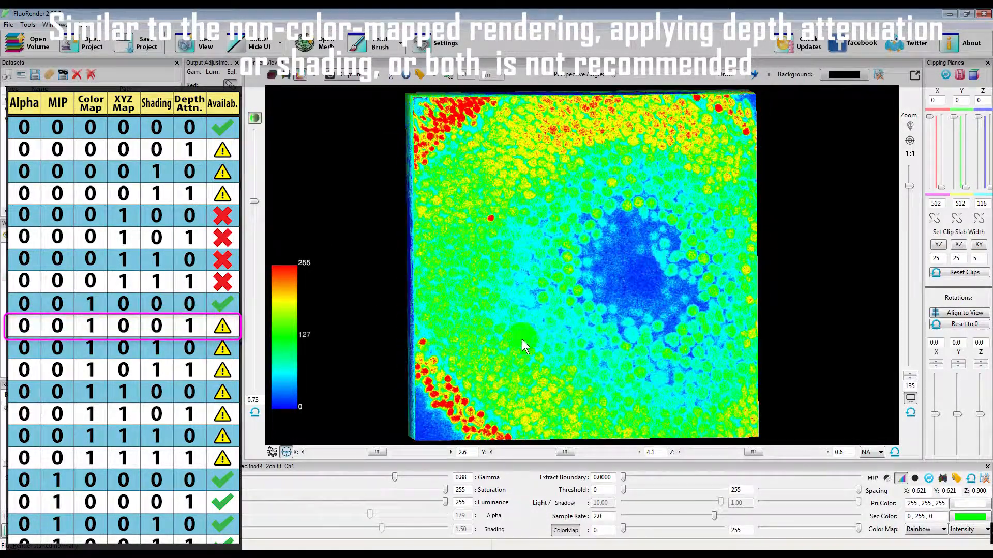
click(254, 118)
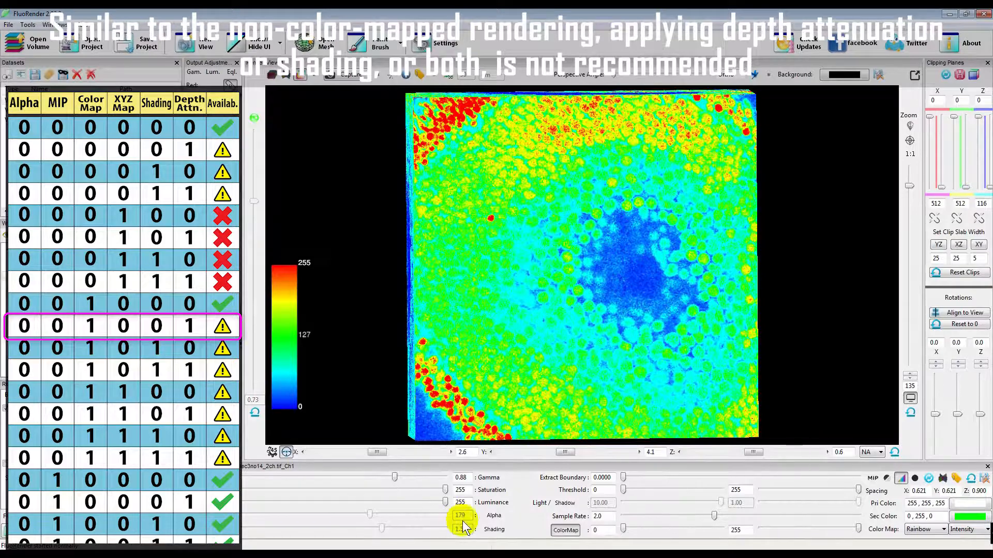
Test shading on the color-mapped rendering, alone and combined with depth attenuation, and turn both off again
click(493, 529)
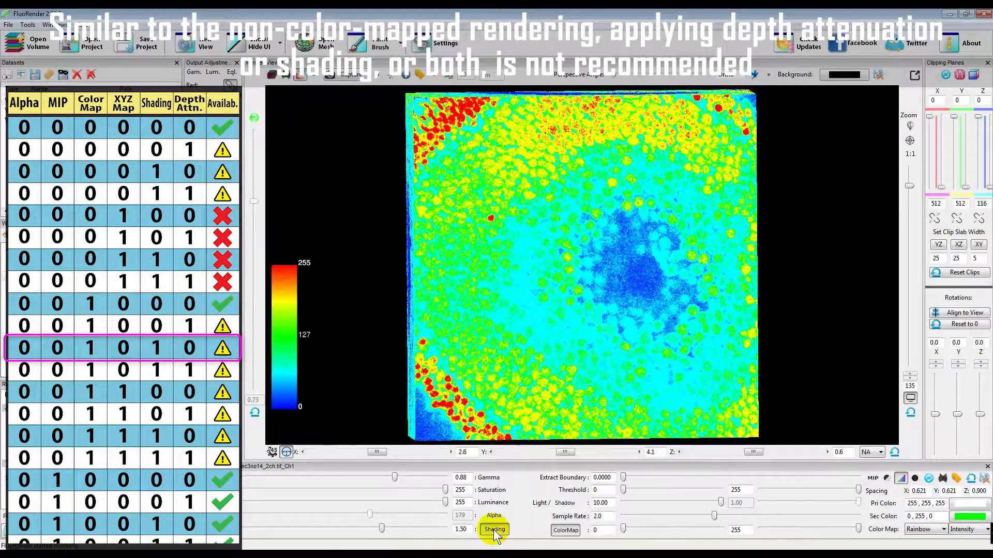
click(253, 118)
mouse_move(545, 325)
mouse_down()
mouse_move(556, 343)
mouse_move(490, 334)
mouse_move(559, 339)
mouse_up()
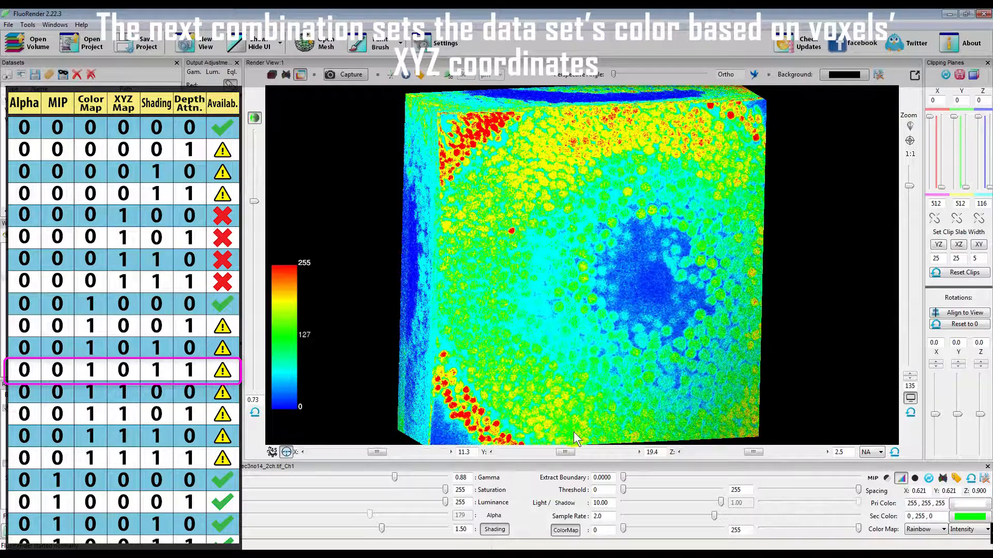
click(494, 530)
click(253, 119)
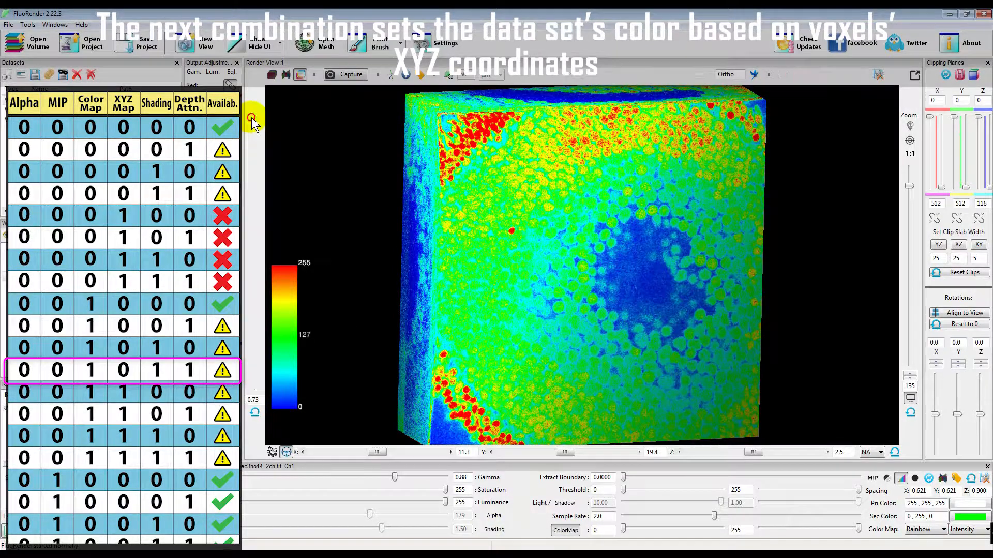
Color the volume by Z Value and test it with depth attenuation alone, shading alone, and both together
click(962, 531)
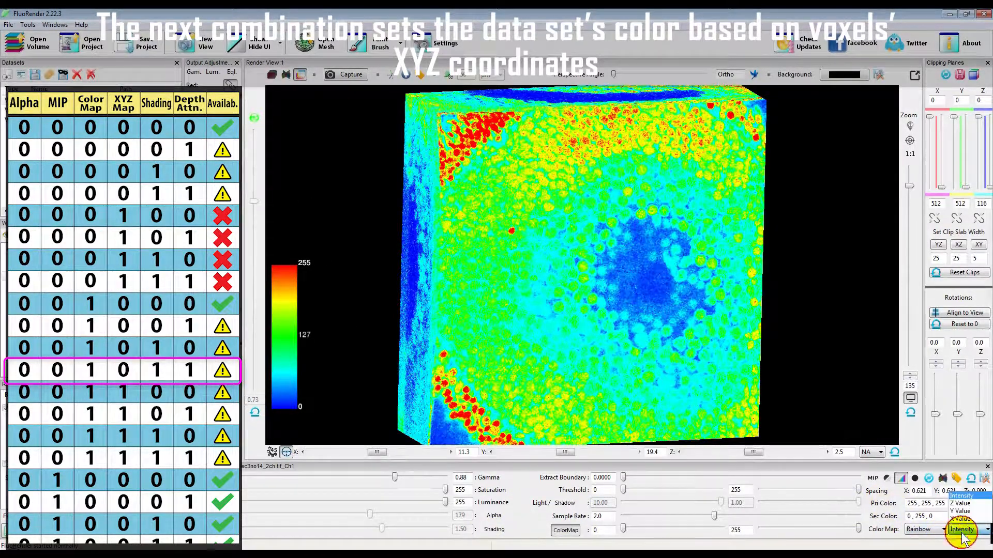
click(962, 503)
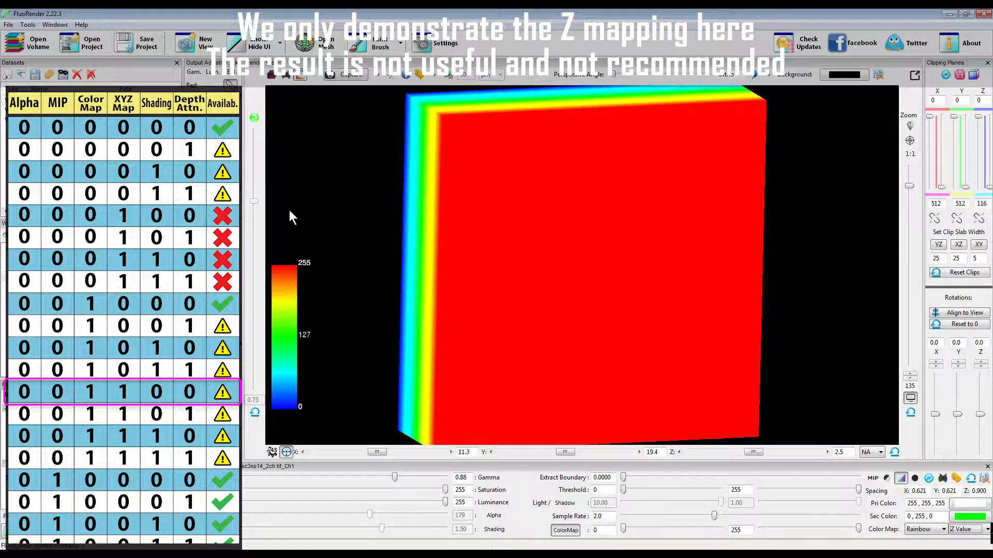
click(253, 117)
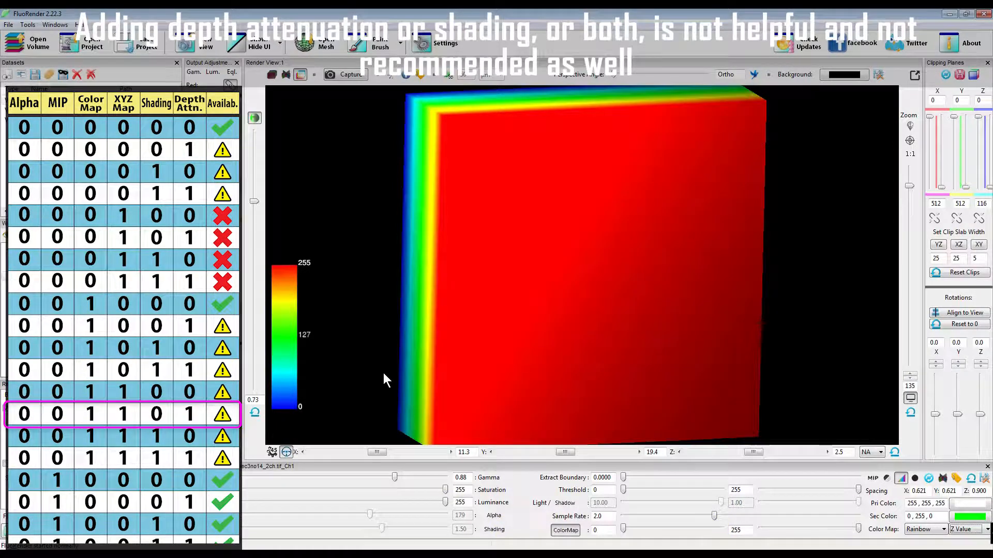
click(254, 118)
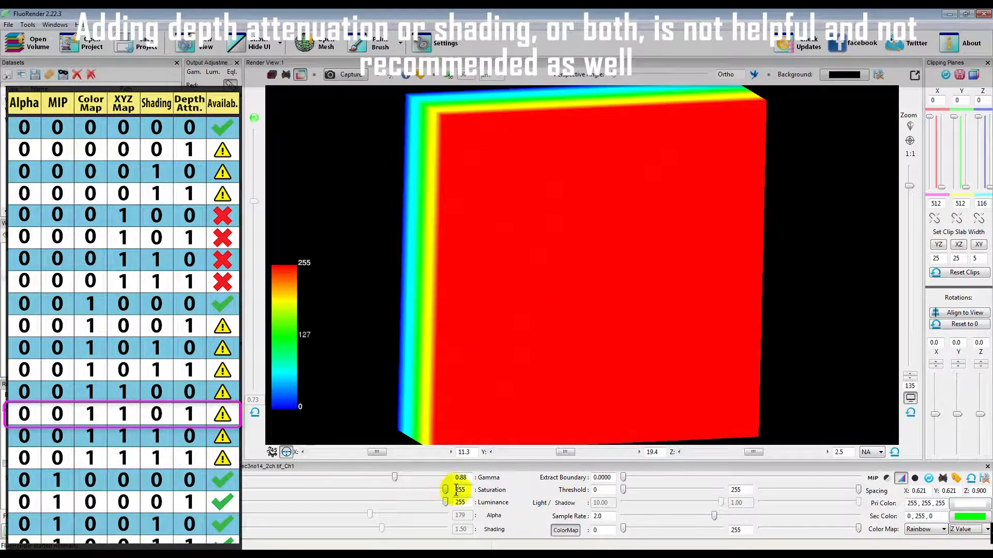
click(494, 529)
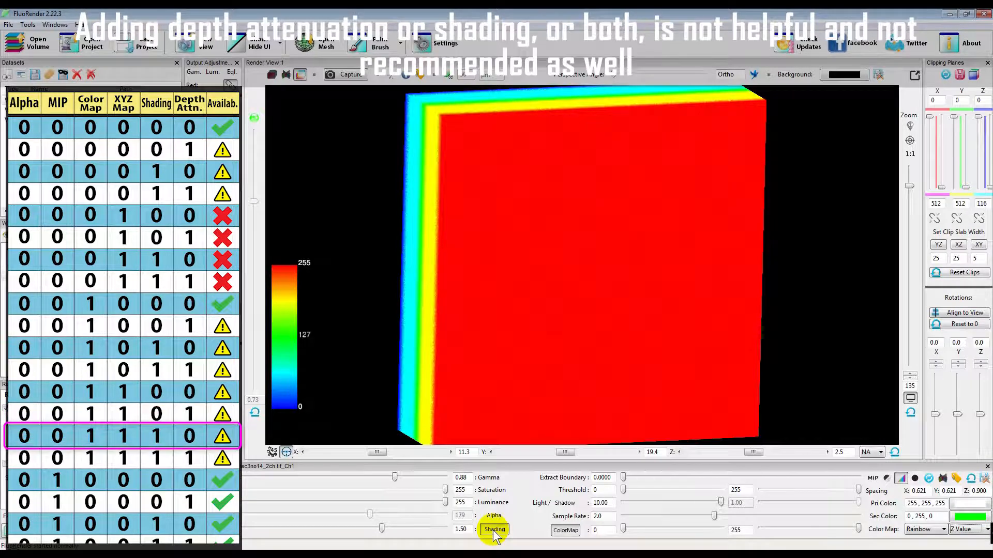
click(253, 118)
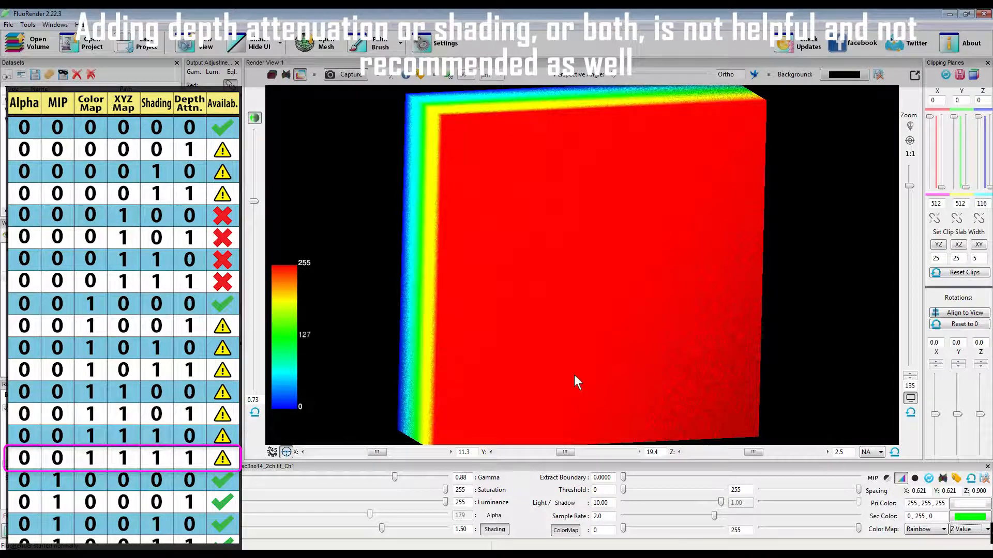
Turn off shading, the color map and depth attenuation, and set the color map mode back to Intensity
click(494, 530)
click(565, 531)
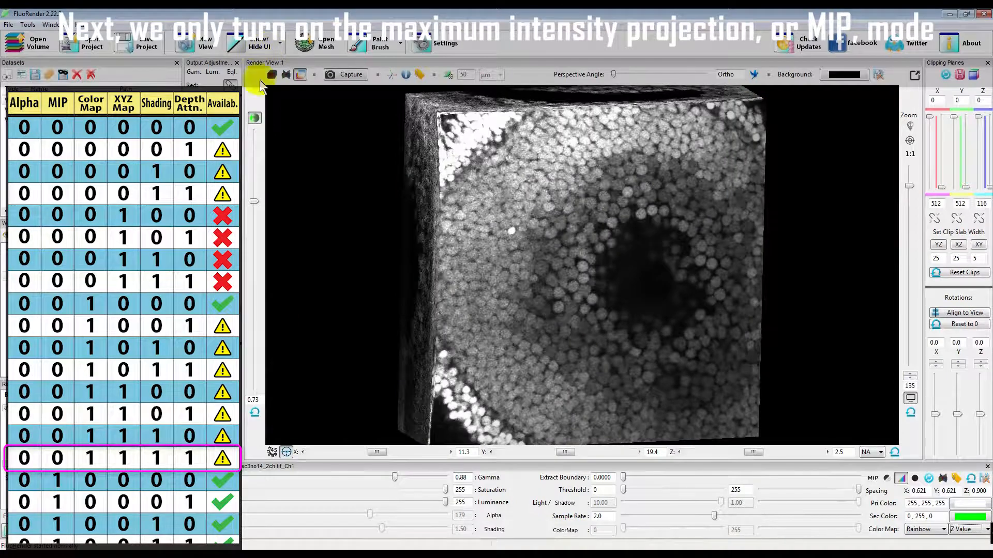
click(253, 119)
click(966, 529)
click(961, 496)
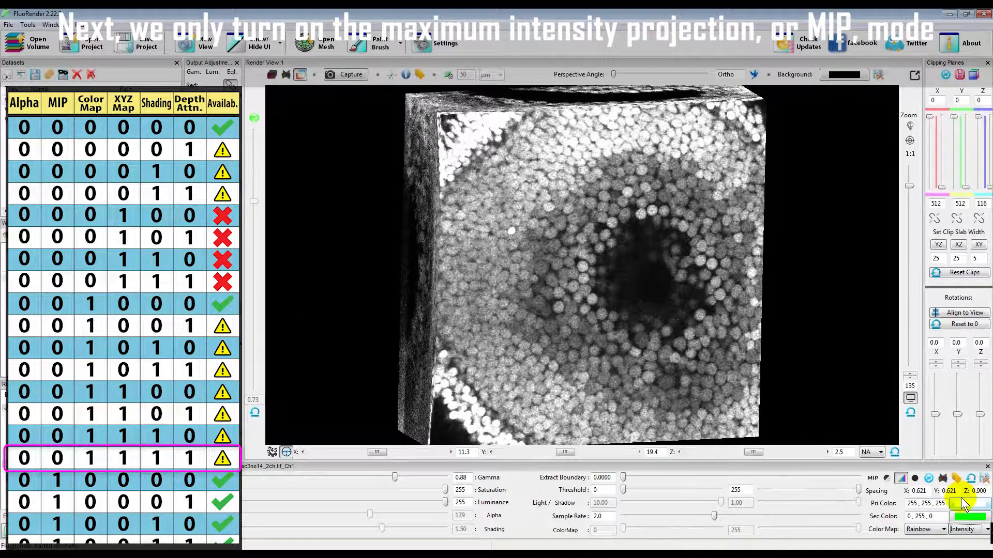
Enable maximum intensity projection for the volume and compare the rotated rendering with depth attenuation on and off
click(873, 480)
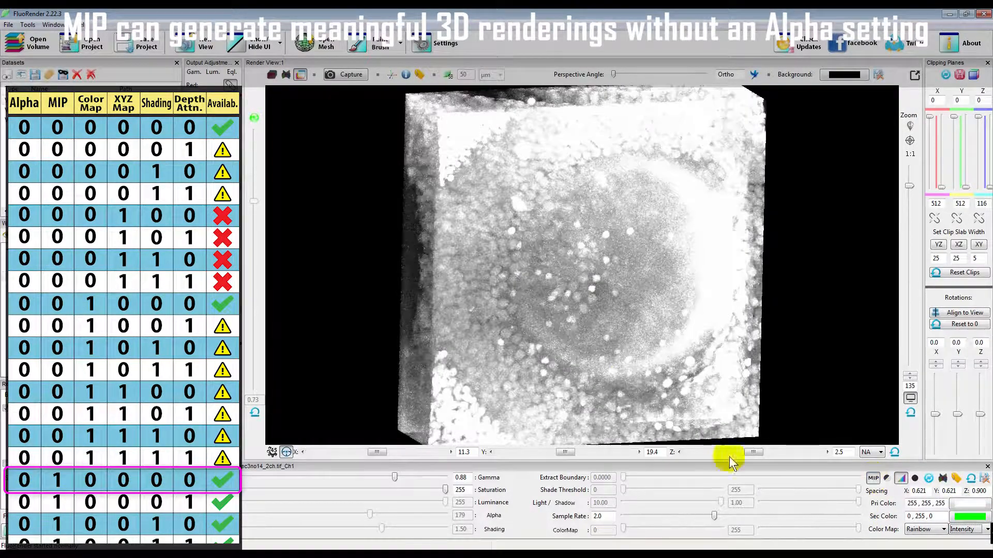
mouse_move(600, 307)
mouse_down()
mouse_move(540, 297)
mouse_move(668, 300)
mouse_move(601, 300)
mouse_up()
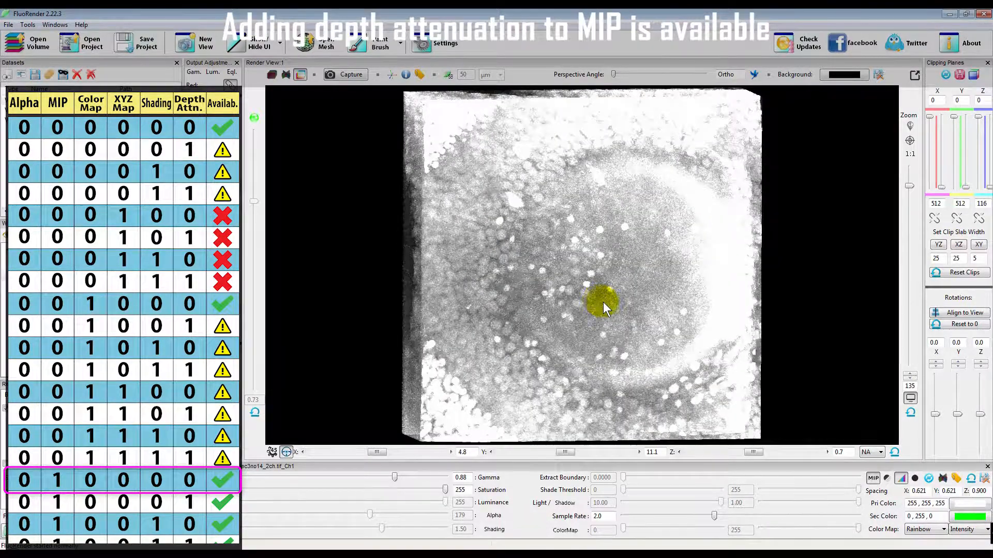
click(253, 118)
drag(597, 336, 617, 351)
click(252, 119)
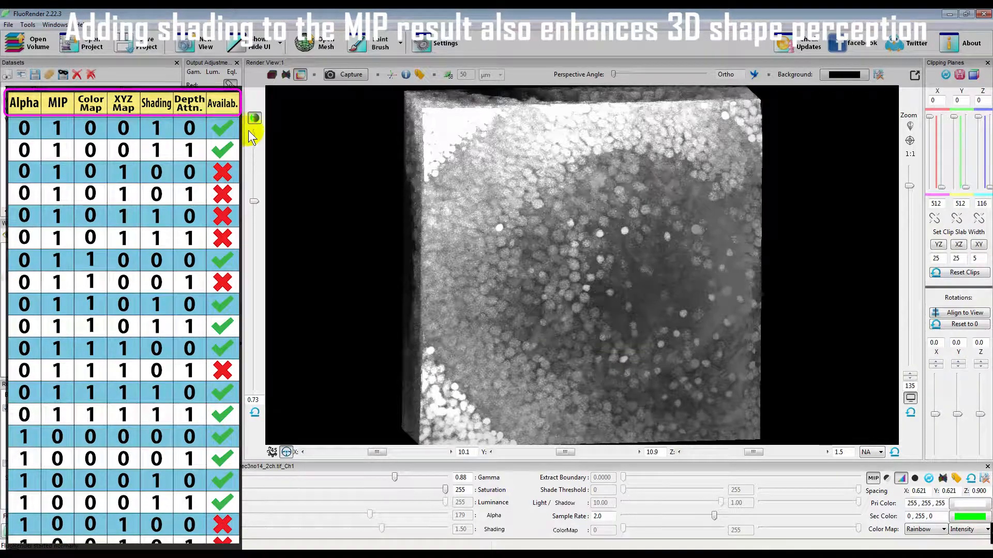
Test shading on the MIP rendering, alone and combined with depth attenuation, and turn both off again
click(498, 529)
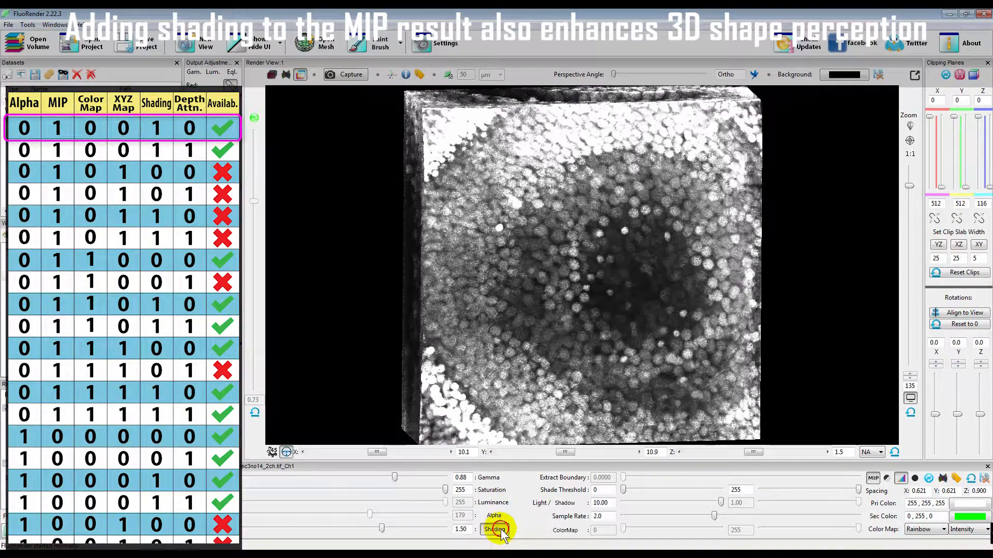
mouse_move(600, 361)
mouse_down()
mouse_move(582, 290)
mouse_move(592, 347)
mouse_up()
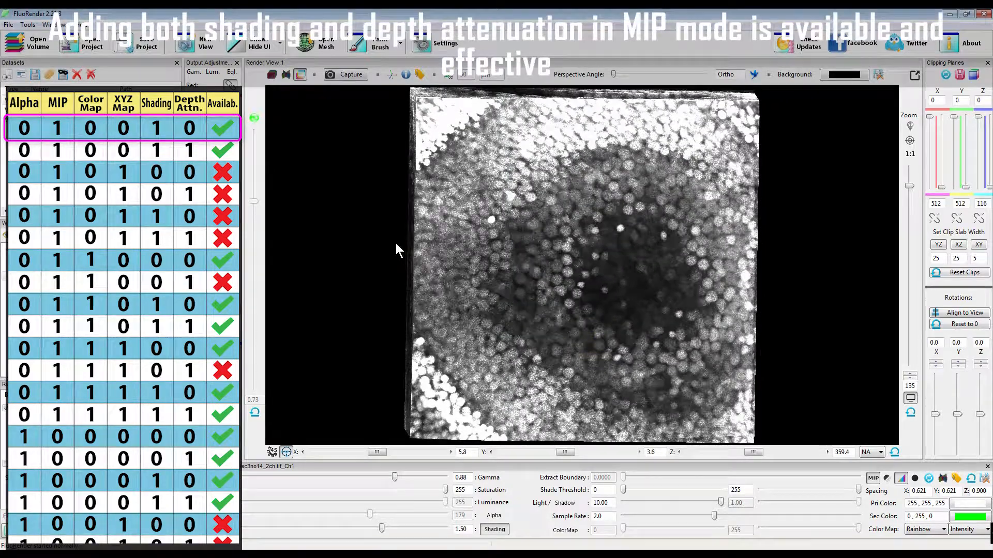
click(254, 118)
drag(477, 303, 545, 312)
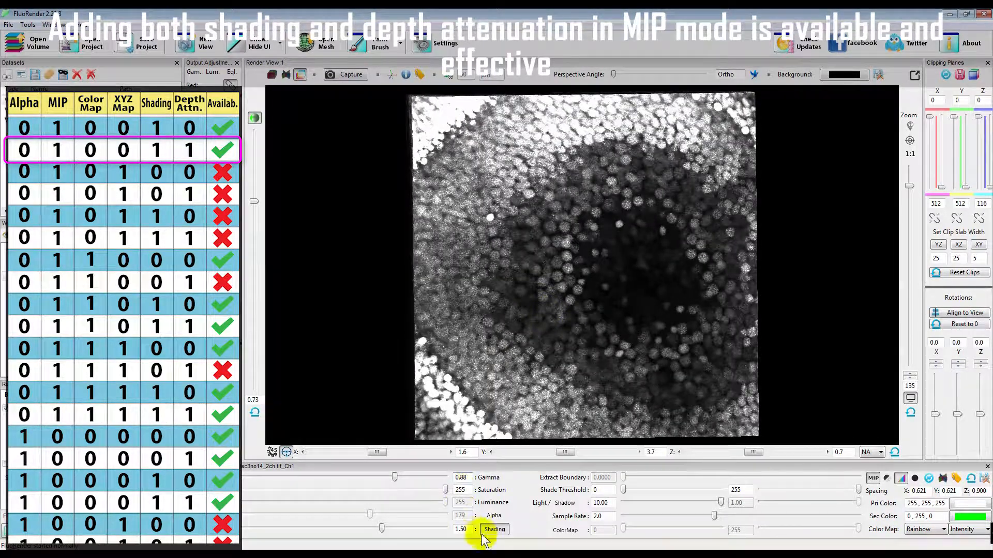
click(496, 529)
click(254, 118)
drag(563, 355, 588, 357)
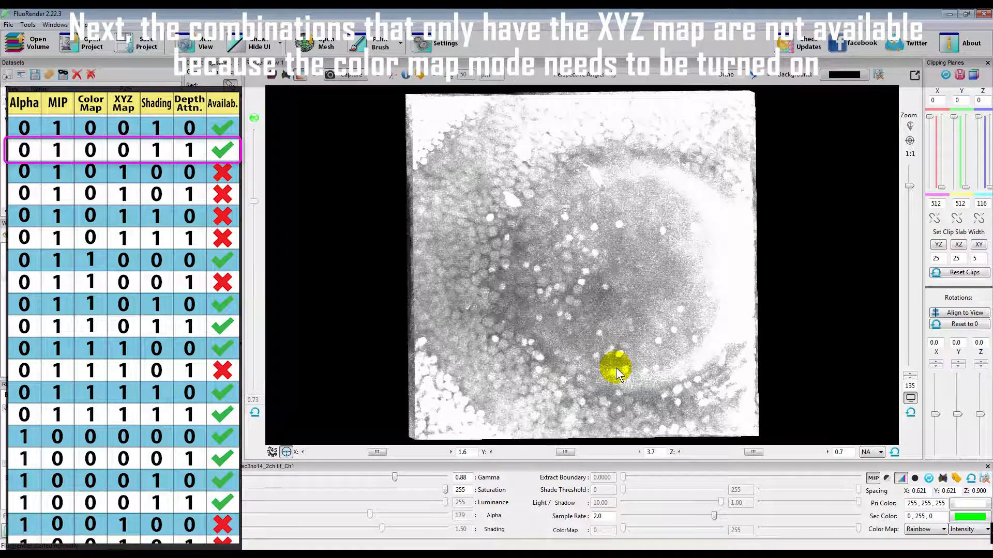
Set the color map mode to Z Value for the MIP rendering with the color map off
click(968, 528)
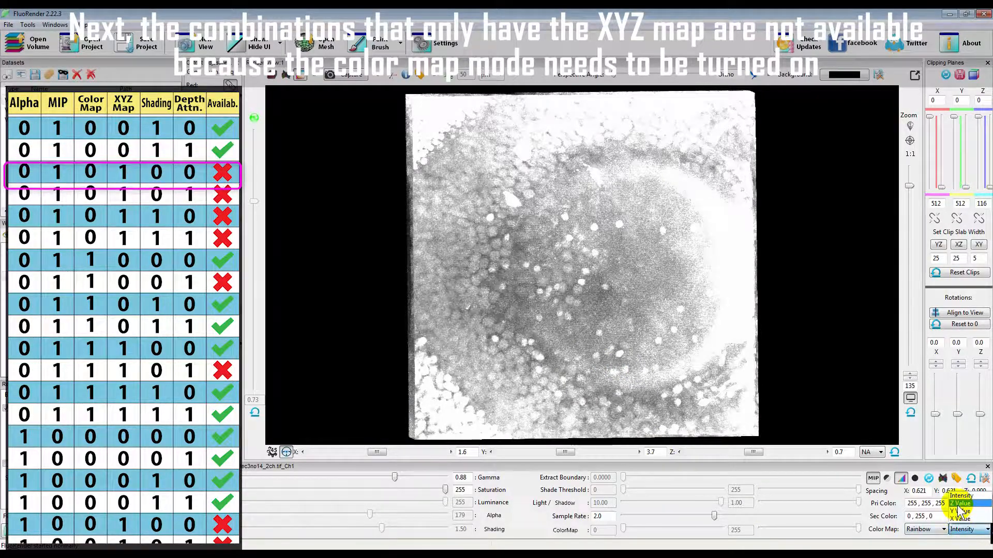
click(959, 504)
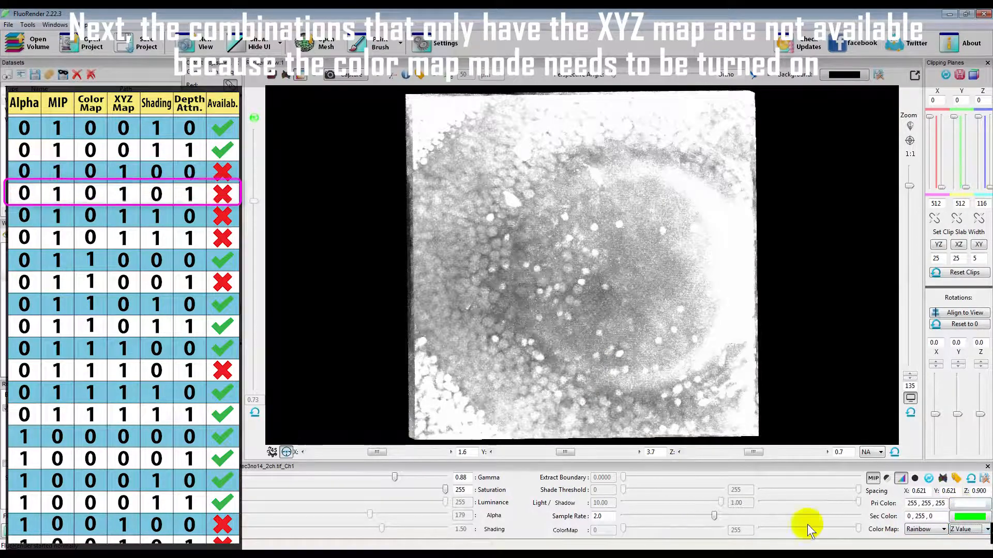
Color-map the MIP rendering by Intensity and check the rotated volume, including with depth attenuation toggled
click(968, 528)
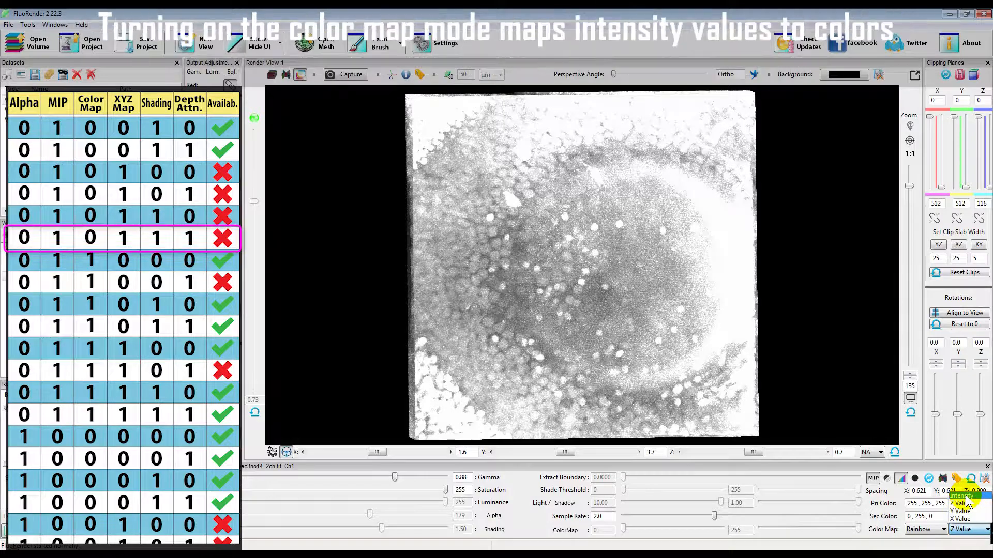
click(963, 495)
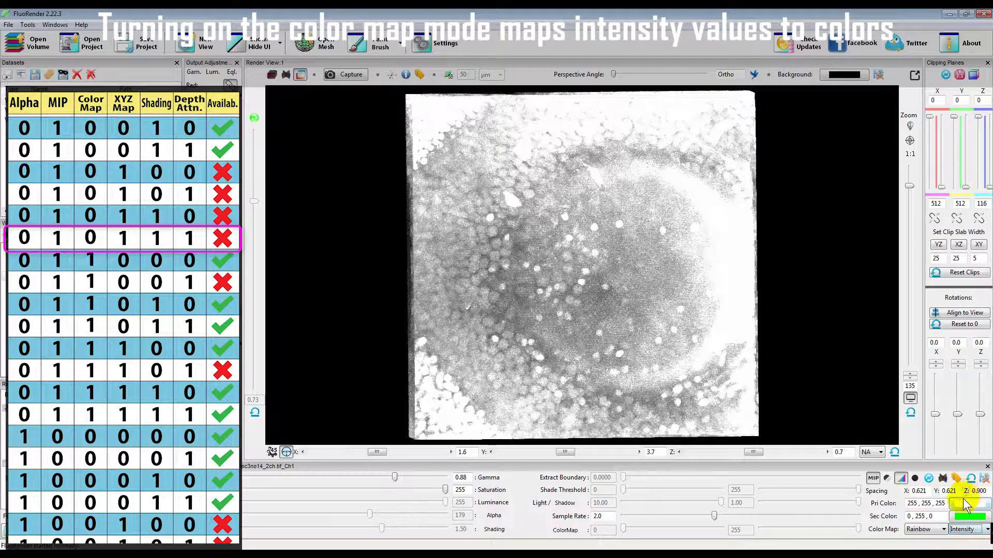
click(565, 531)
drag(554, 326, 575, 306)
drag(526, 302, 551, 318)
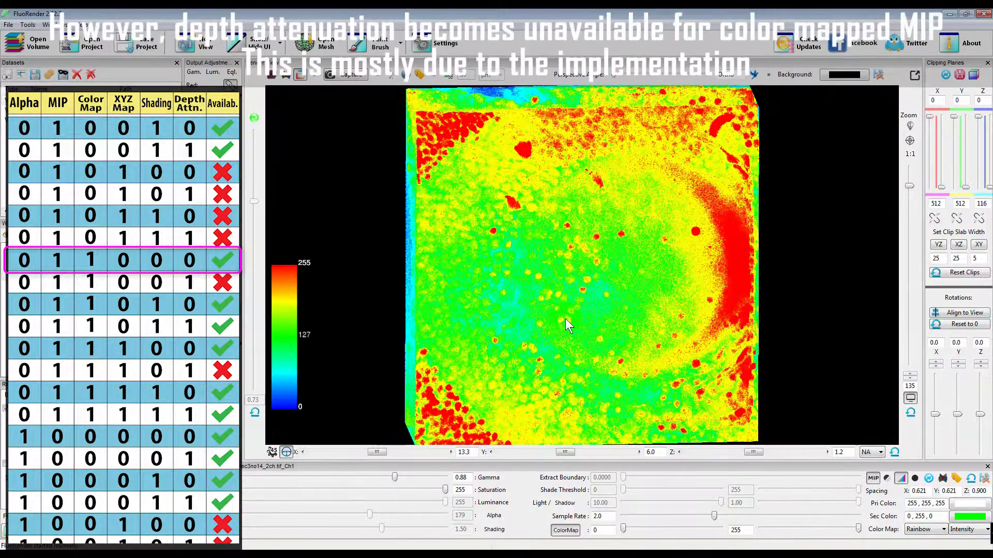
click(257, 119)
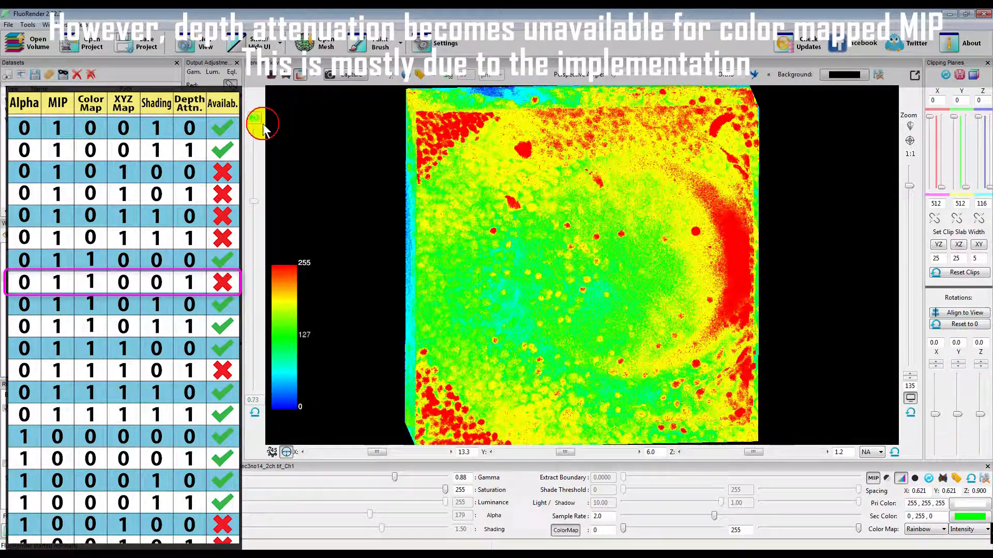
Test shading on the intensity color-mapped MIP rendering, alone and combined with depth attenuation, and turn both off again
click(494, 529)
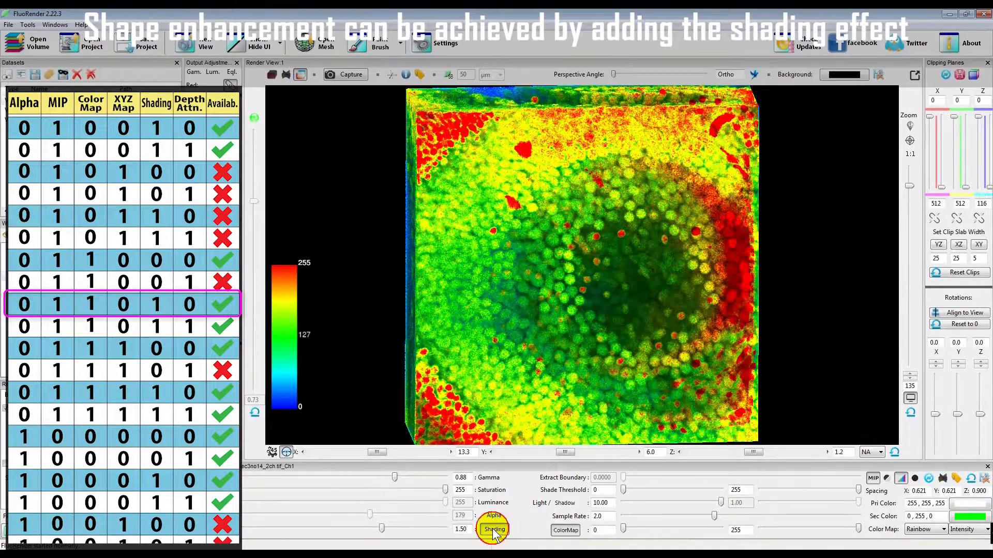
drag(617, 338, 601, 316)
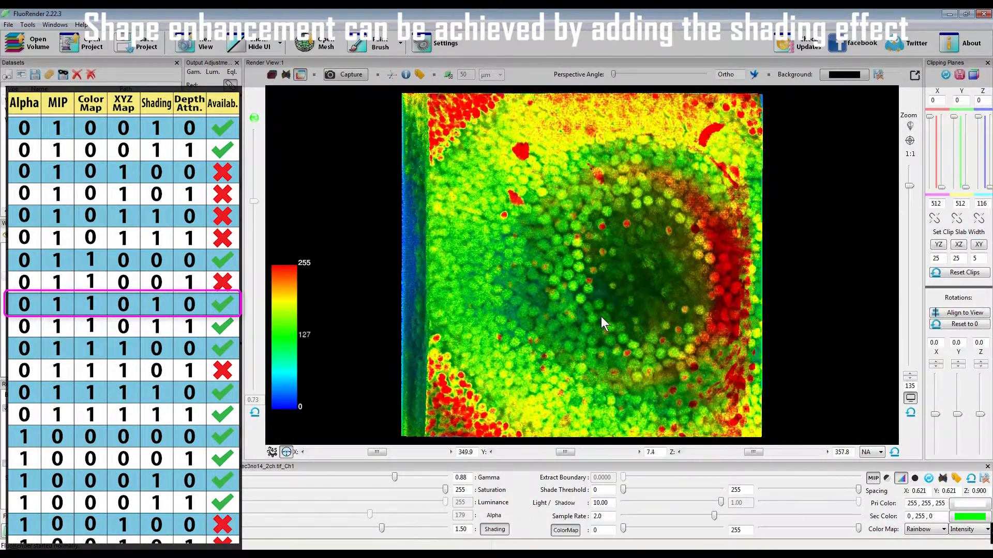
click(256, 120)
drag(600, 285, 594, 309)
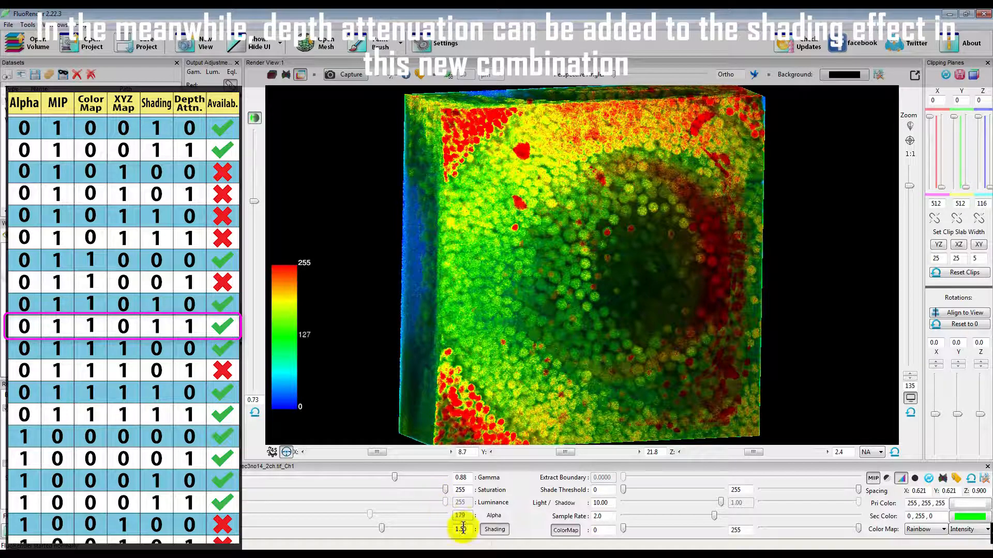
click(495, 529)
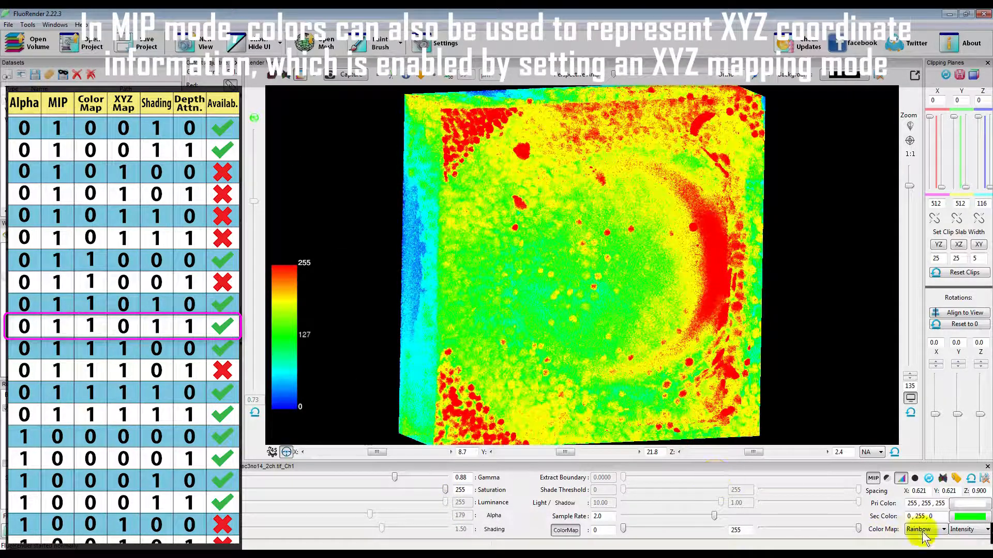
Set the color map mode to Z Value for the color-mapped MIP rendering and try it with depth attenuation alone
click(958, 504)
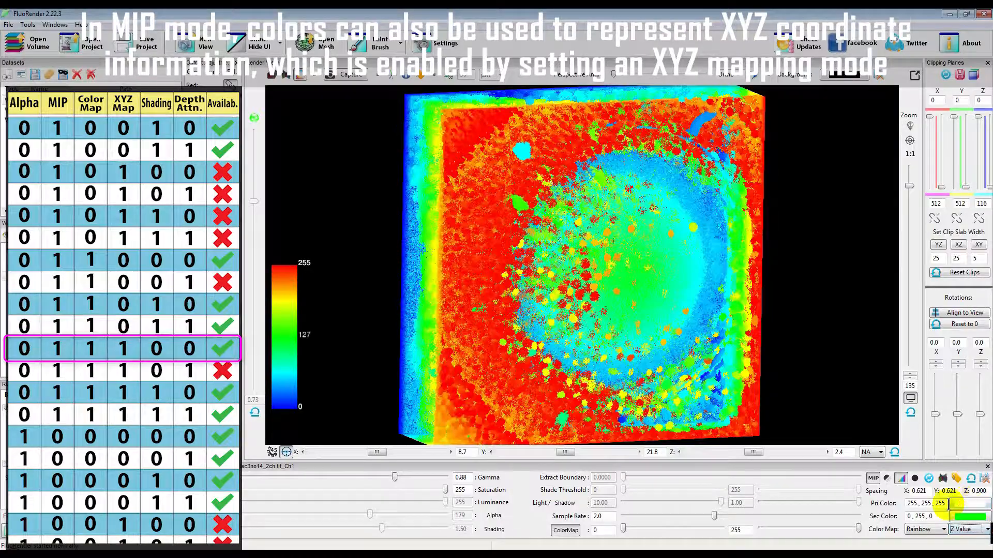
mouse_move(634, 352)
mouse_down()
mouse_move(548, 344)
mouse_move(641, 341)
mouse_move(621, 350)
mouse_up()
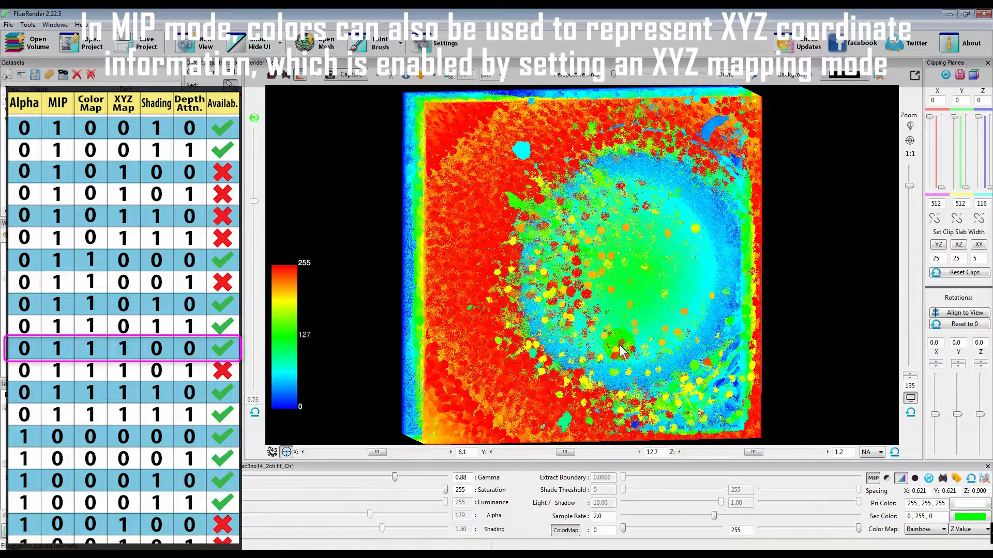
click(255, 120)
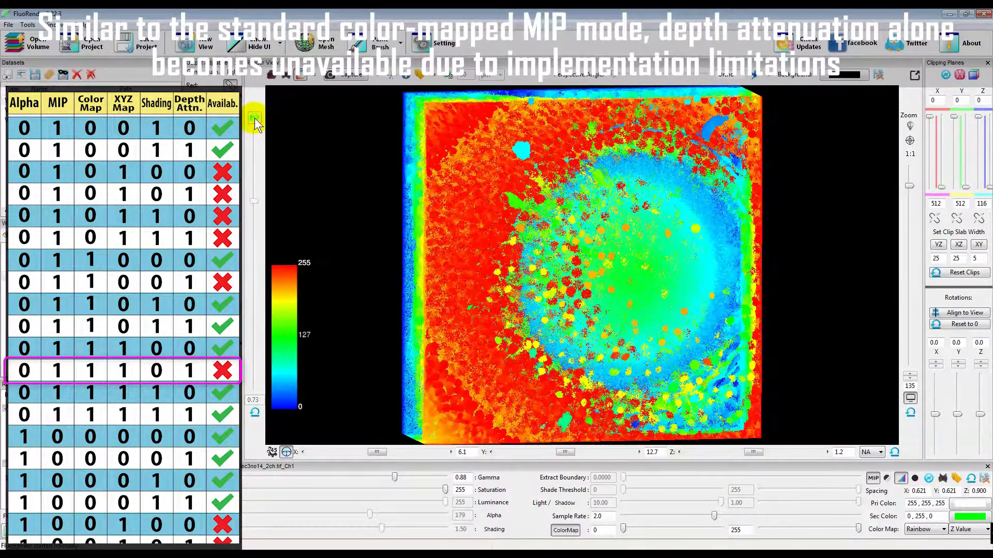
Add shading to the Z Value color-mapped MIP rendering, first alone and with depth attenuation added, and view it rotated
click(496, 530)
mouse_move(581, 344)
mouse_down()
mouse_move(567, 346)
mouse_move(596, 339)
mouse_up()
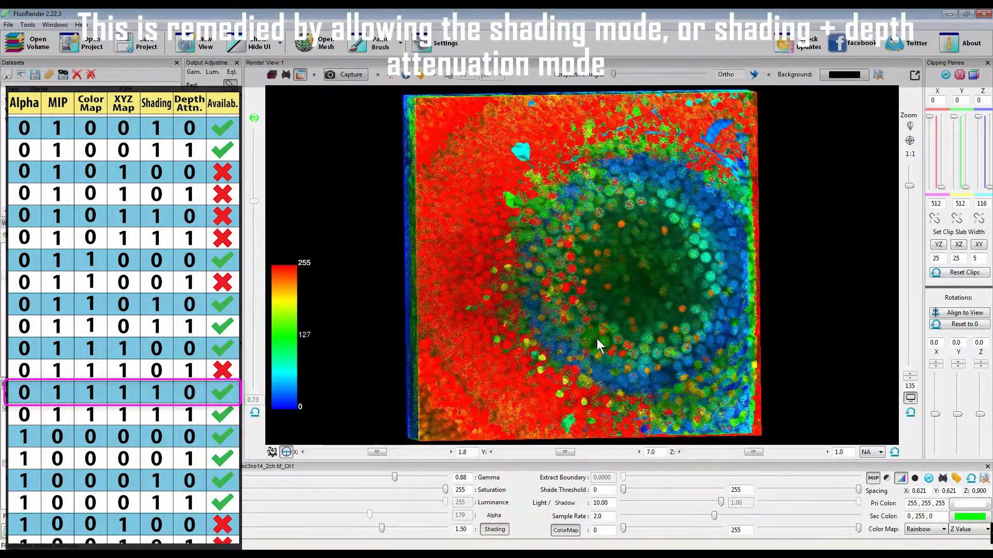
click(255, 120)
mouse_move(520, 324)
mouse_down()
mouse_move(561, 328)
mouse_move(491, 315)
mouse_move(529, 316)
mouse_up()
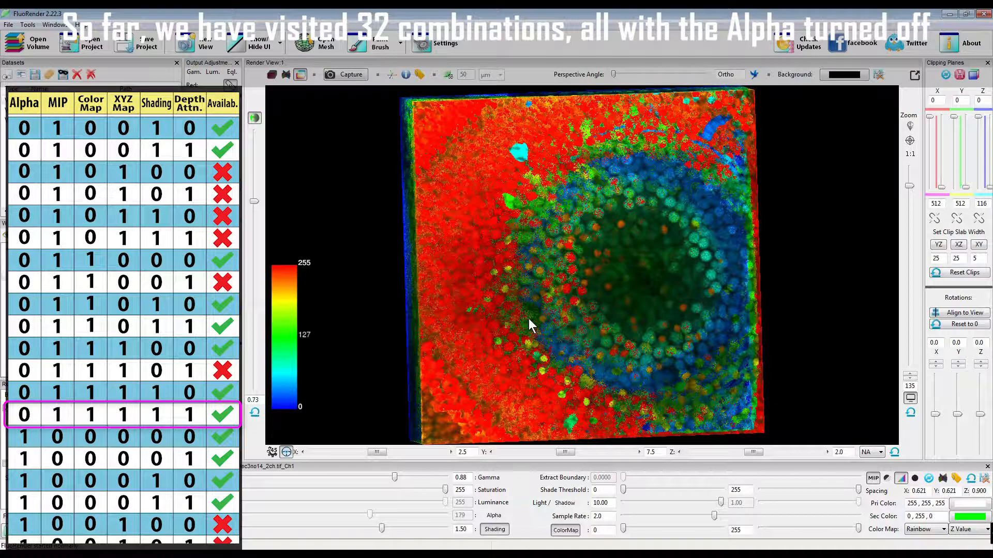
Turn off shading, the color map, MIP and depth attenuation, and set the color map mode back to Intensity
click(494, 530)
click(565, 531)
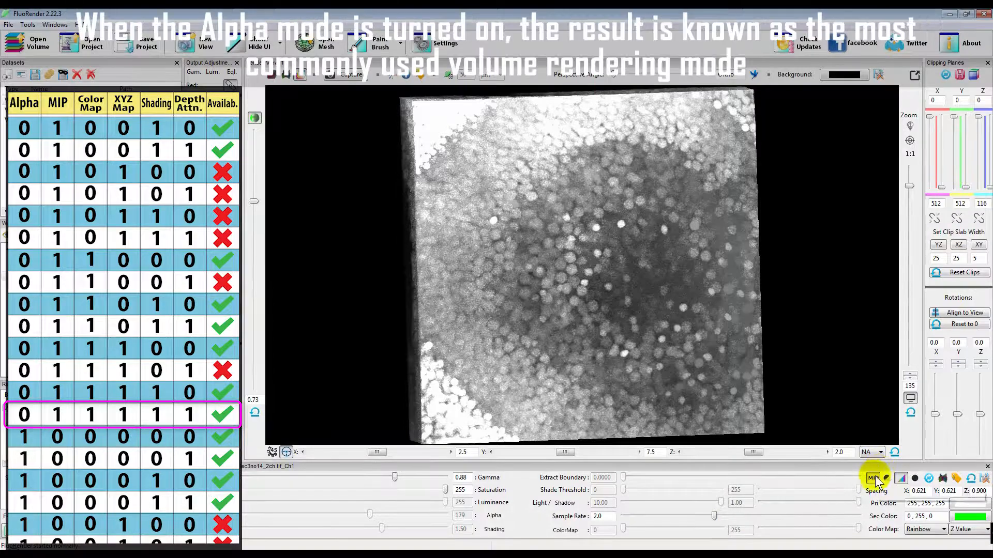
click(885, 478)
click(962, 530)
click(953, 503)
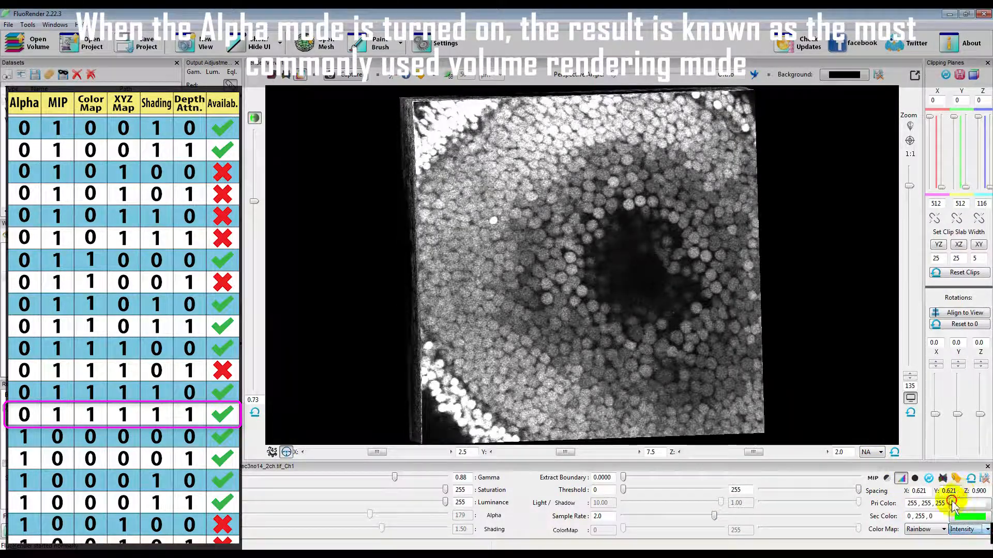
click(255, 119)
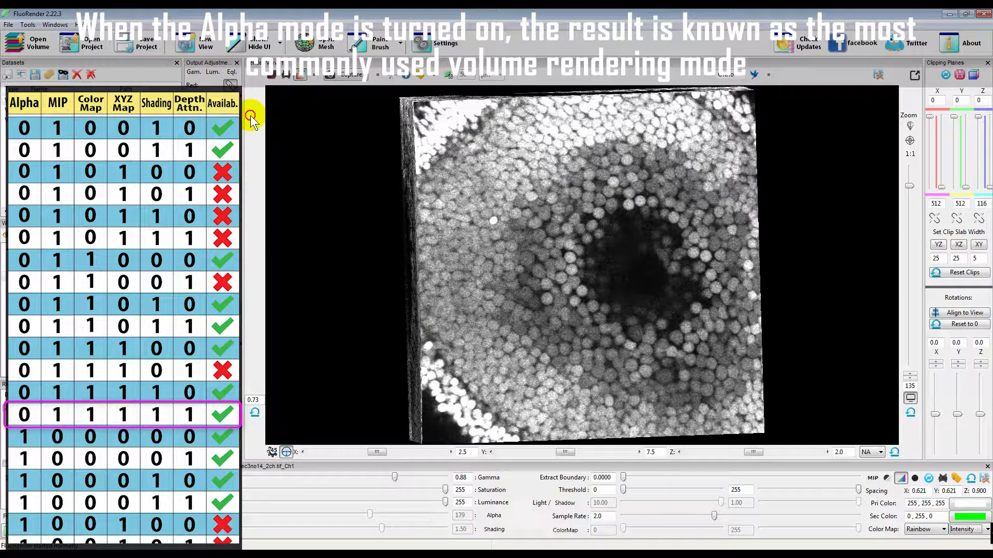
Enable Alpha for the volume and view the rotated rendering without and with depth attenuation
click(494, 515)
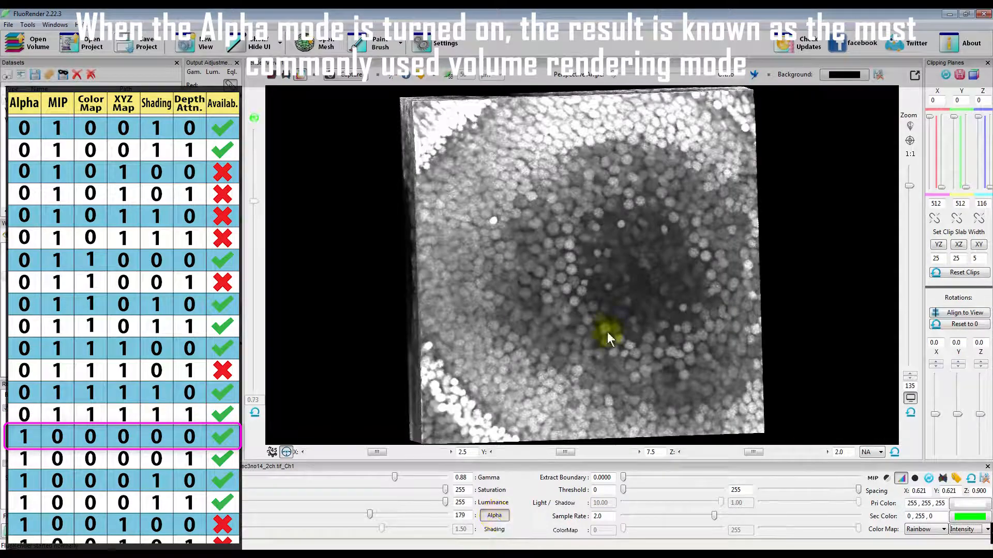
drag(602, 293, 594, 314)
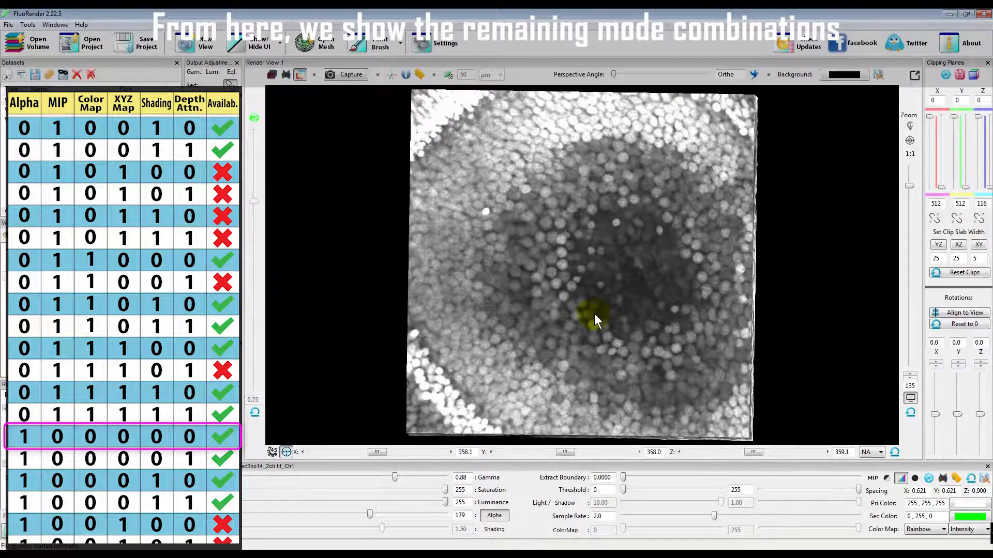
click(253, 117)
drag(433, 271, 583, 314)
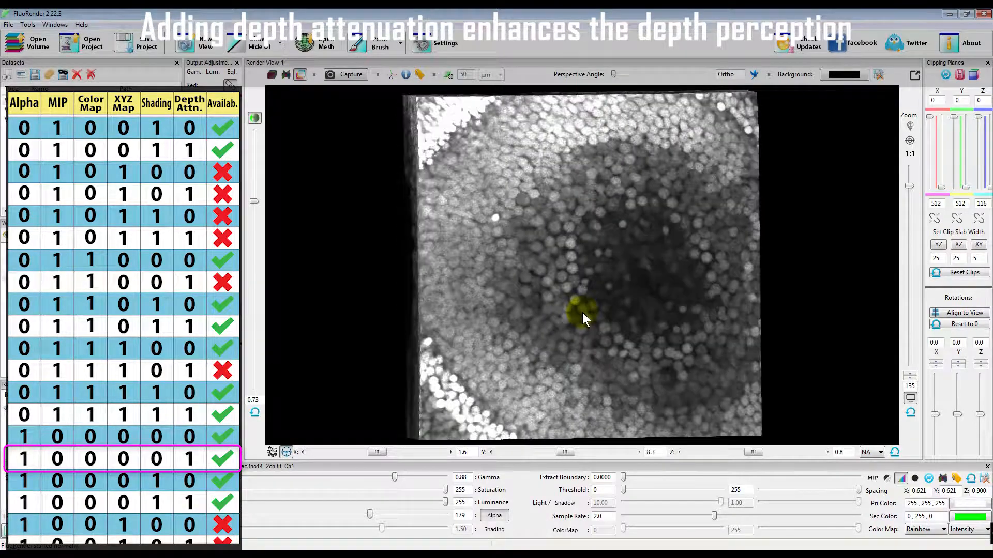
Test shading on the Alpha rendering, first without depth attenuation and with both effects combined, while rotating the volume
click(255, 118)
click(496, 530)
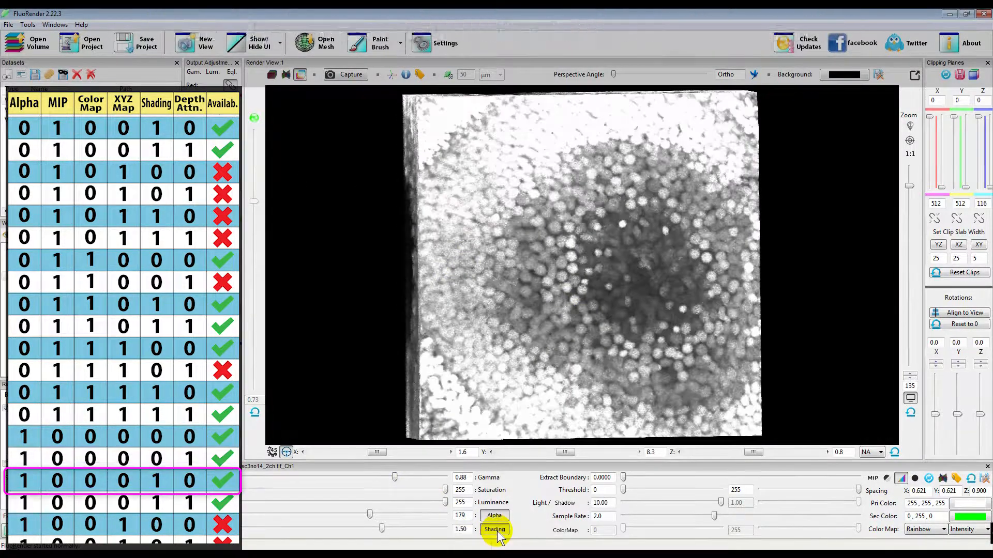
drag(570, 304, 594, 288)
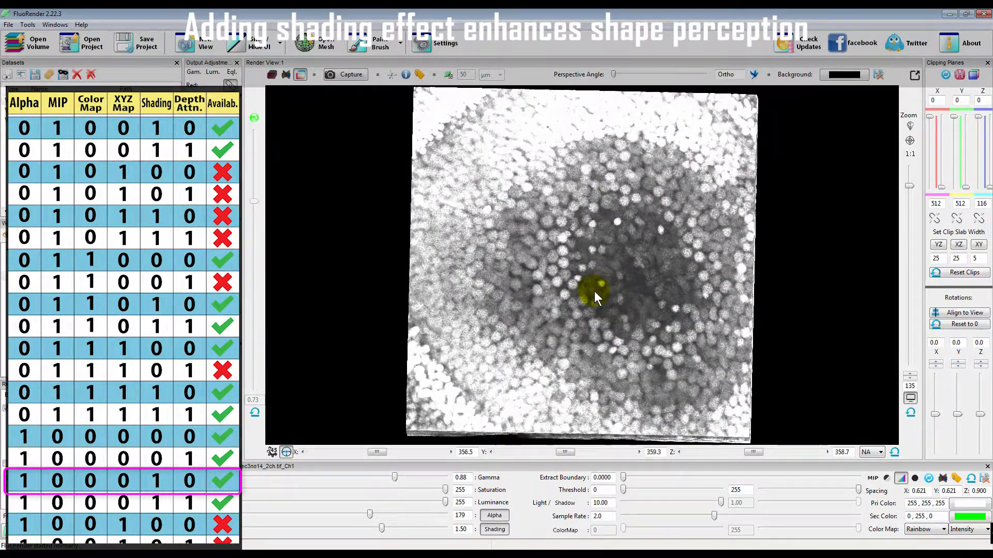
click(255, 116)
mouse_move(550, 321)
mouse_down()
mouse_move(587, 328)
mouse_move(511, 339)
mouse_move(566, 330)
mouse_move(562, 313)
mouse_move(566, 320)
mouse_up()
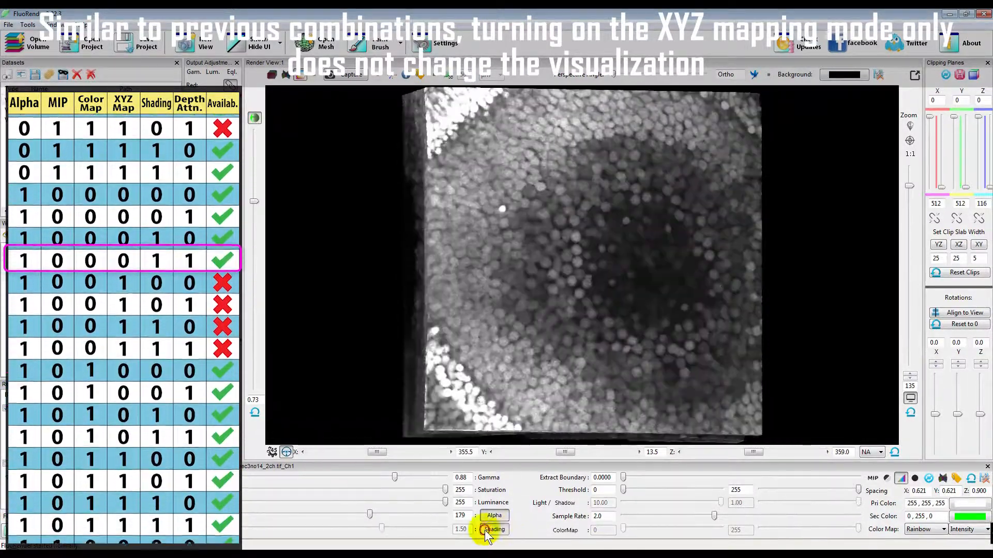
Turn off shading and depth attenuation, and try the Z Value mode with the color map off before restoring Intensity
click(486, 529)
click(967, 529)
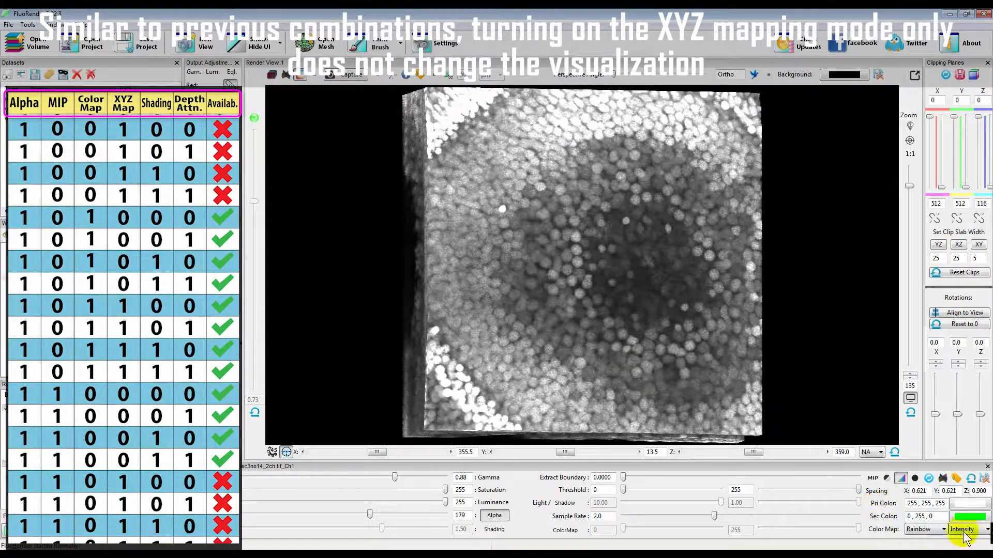
click(960, 504)
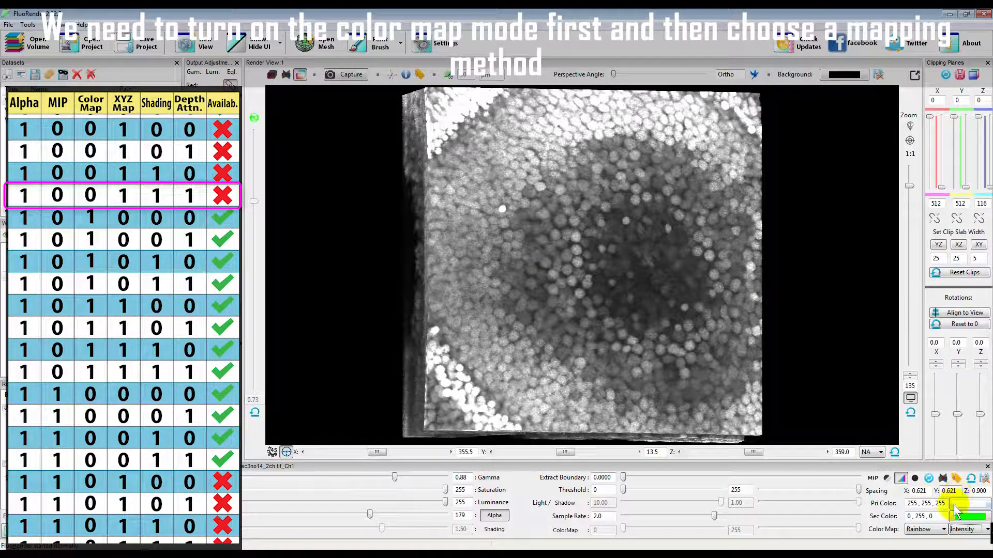
click(593, 467)
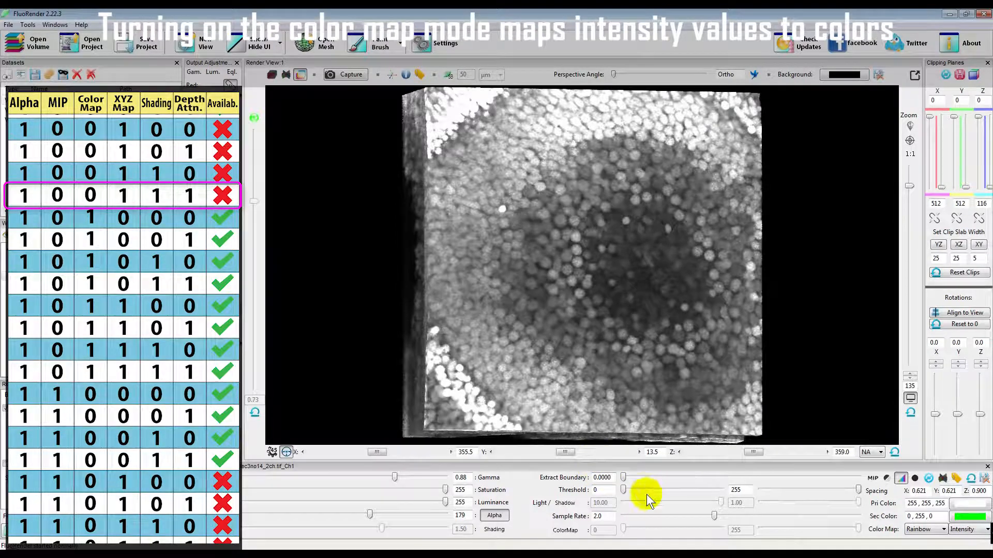
Turn on the intensity color map for the Alpha rendering and view it rotated without and with depth attenuation
click(565, 531)
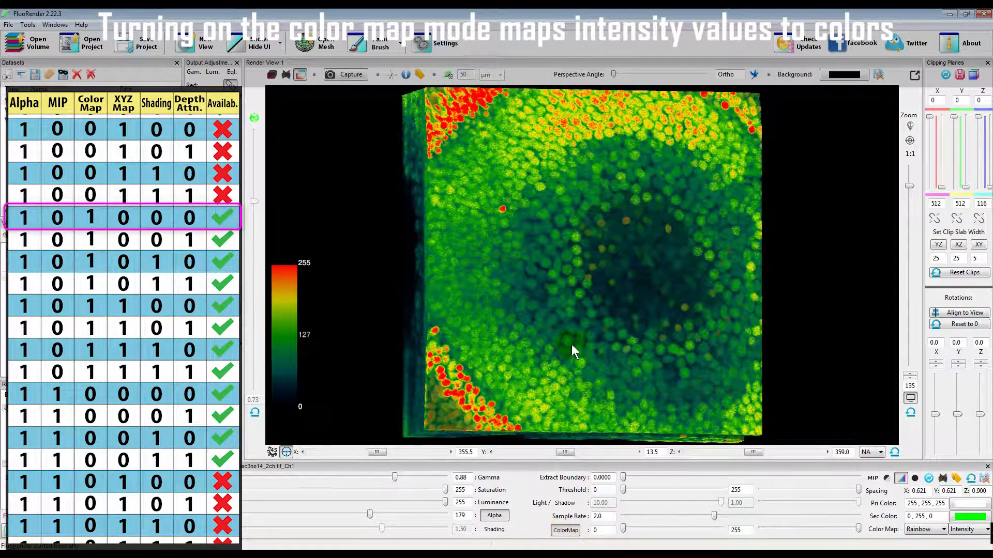
mouse_move(596, 315)
mouse_down()
mouse_move(563, 321)
mouse_move(611, 309)
mouse_move(548, 324)
mouse_move(594, 318)
mouse_move(587, 324)
mouse_up()
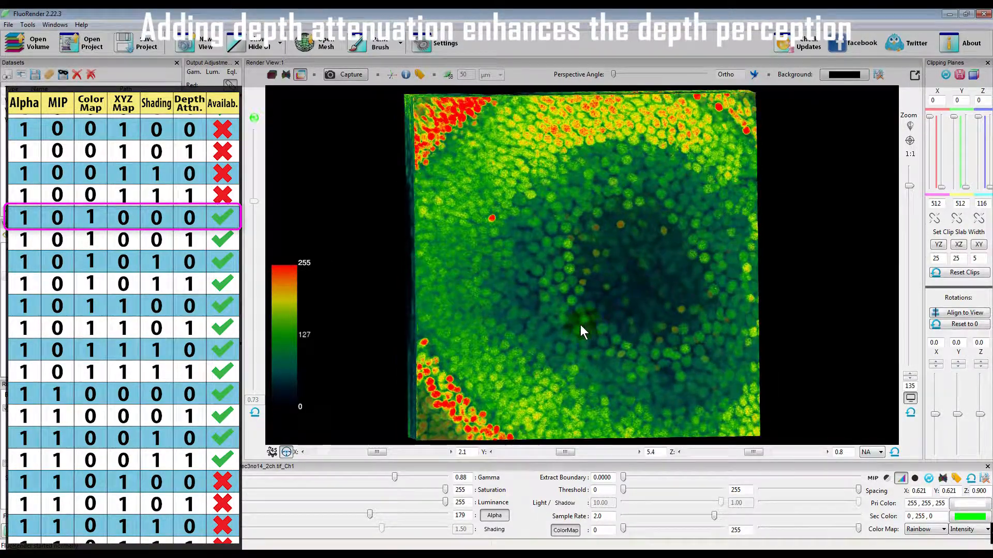
click(254, 119)
drag(597, 303, 517, 296)
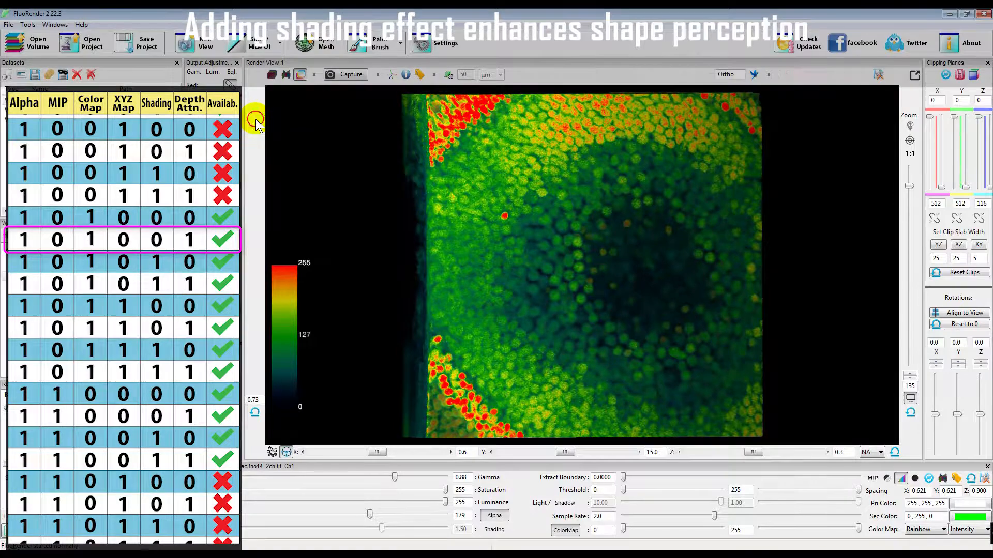
Test shading on the intensity color-mapped Alpha rendering, first without depth attenuation and with both effects combined
click(253, 119)
click(494, 528)
mouse_move(630, 316)
mouse_down()
mouse_move(559, 310)
mouse_move(620, 312)
mouse_up()
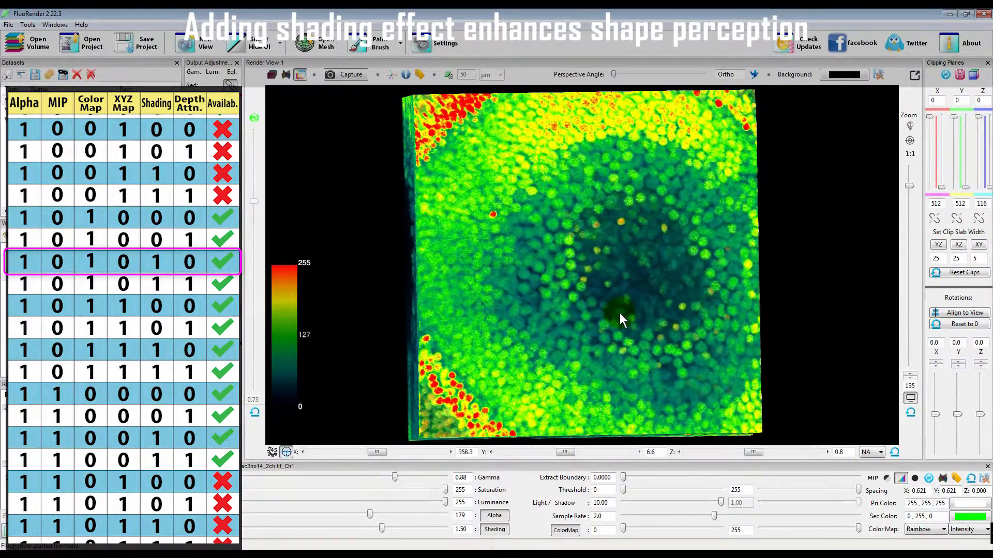
click(254, 118)
drag(618, 277, 576, 267)
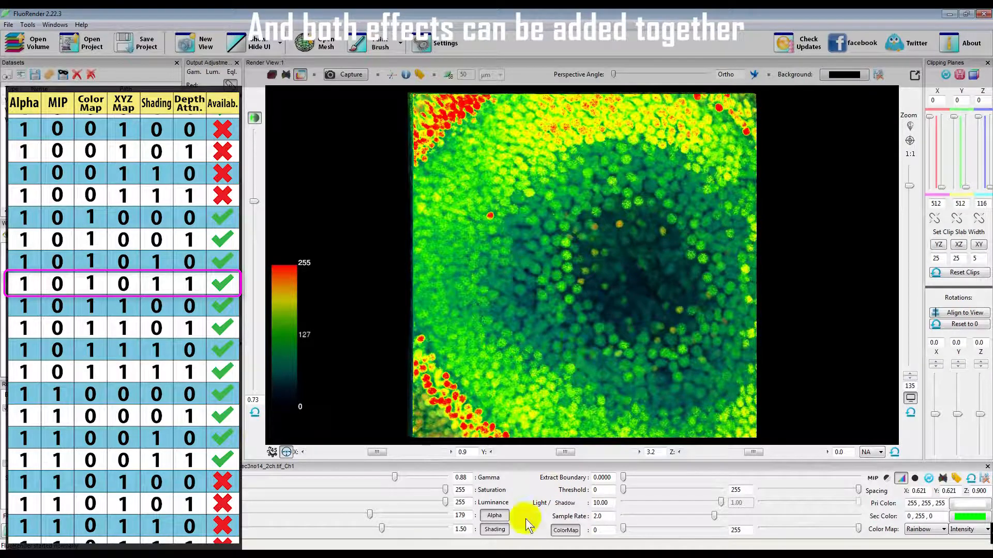
Turn off shading and depth attenuation, set the color map mode to Z Value, and view the Alpha rendering rotated
click(494, 530)
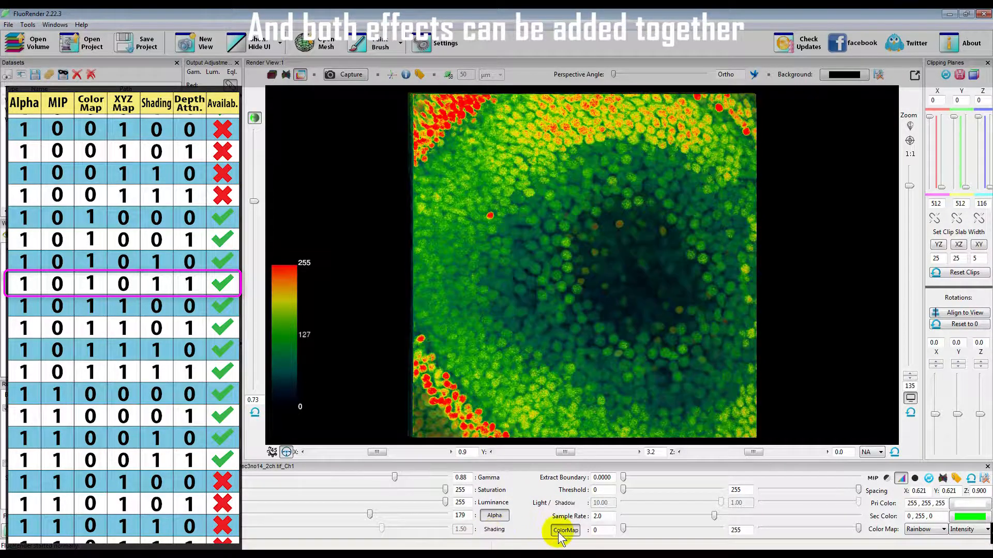
click(254, 119)
click(963, 529)
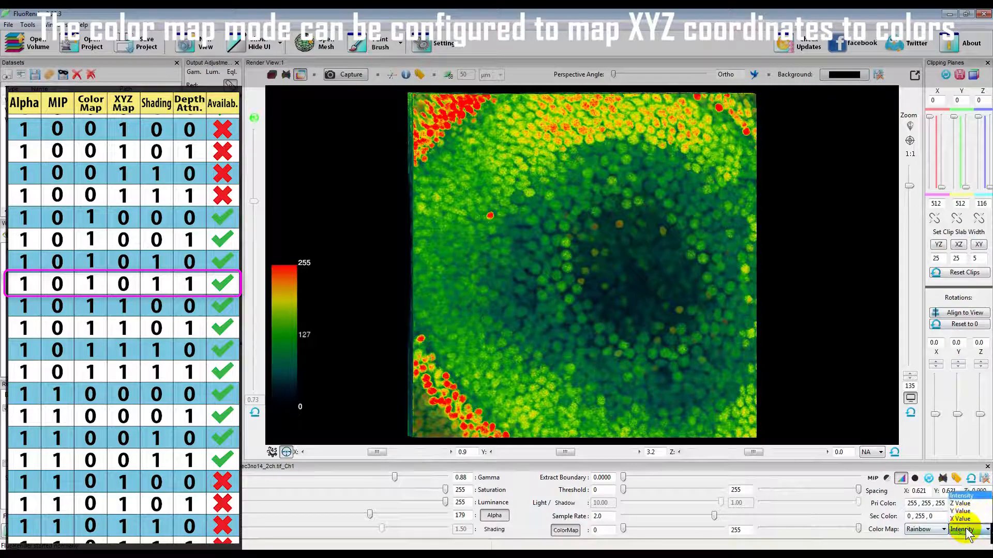
click(960, 503)
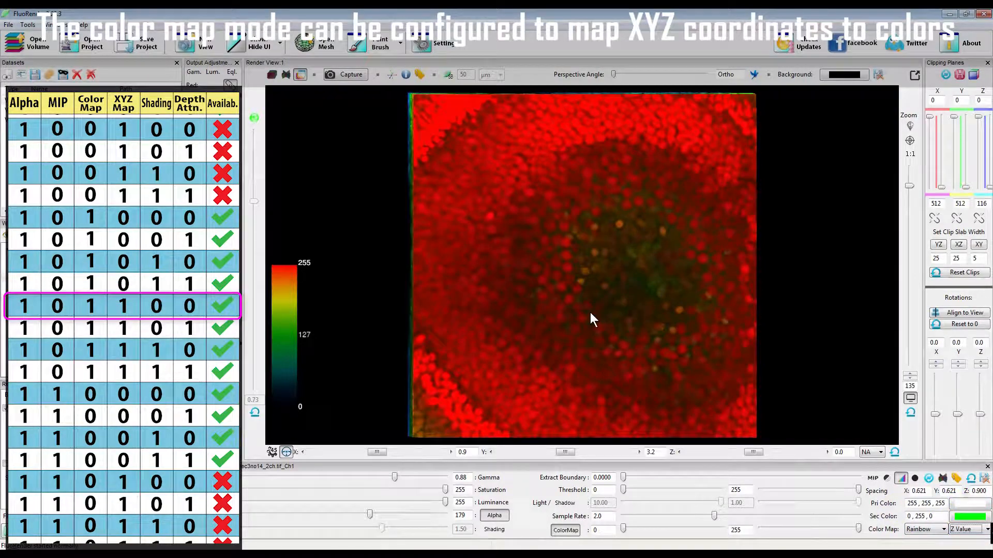
drag(477, 290, 455, 288)
drag(632, 357, 620, 322)
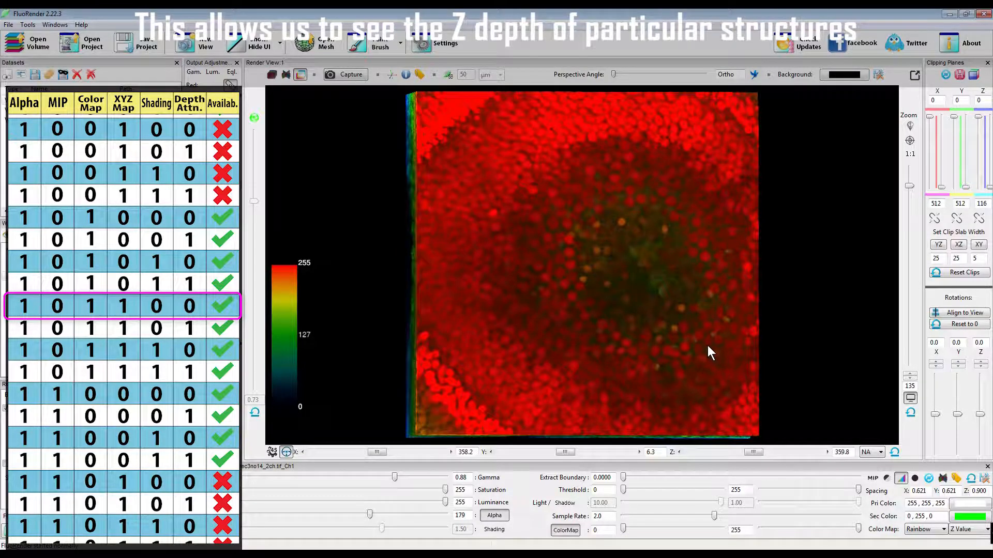
Test depth attenuation on the rotated Z Value color-mapped Alpha rendering and turn it off again
click(254, 118)
drag(567, 321, 506, 302)
click(254, 118)
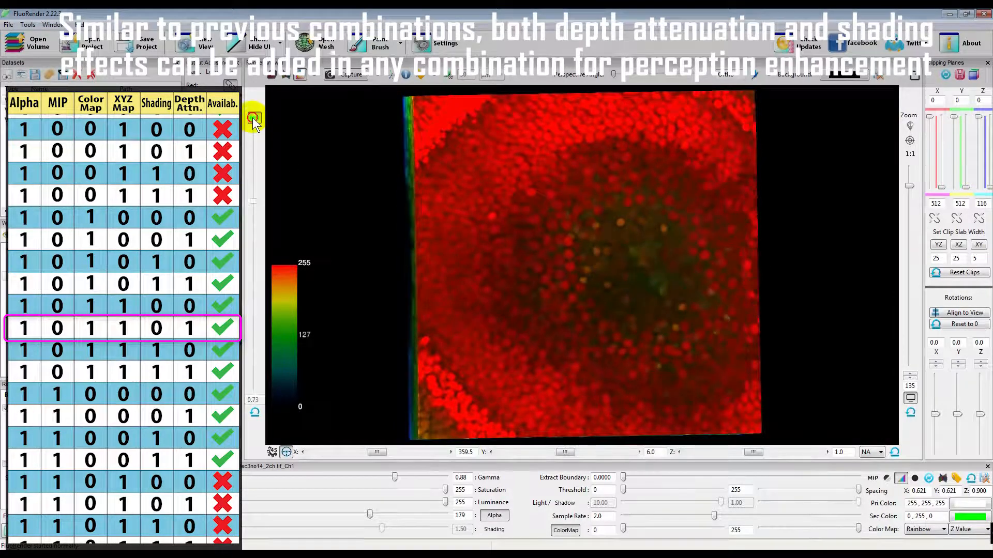
Test shading on the Z Value color-mapped Alpha rendering while rotating it, first without depth attenuation and then with both effects combined
click(494, 530)
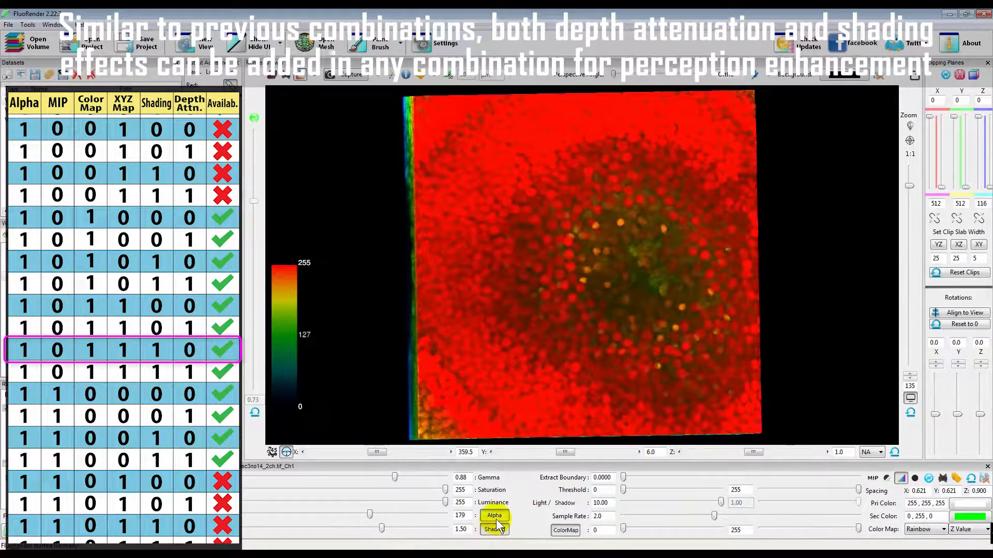
drag(564, 339, 522, 331)
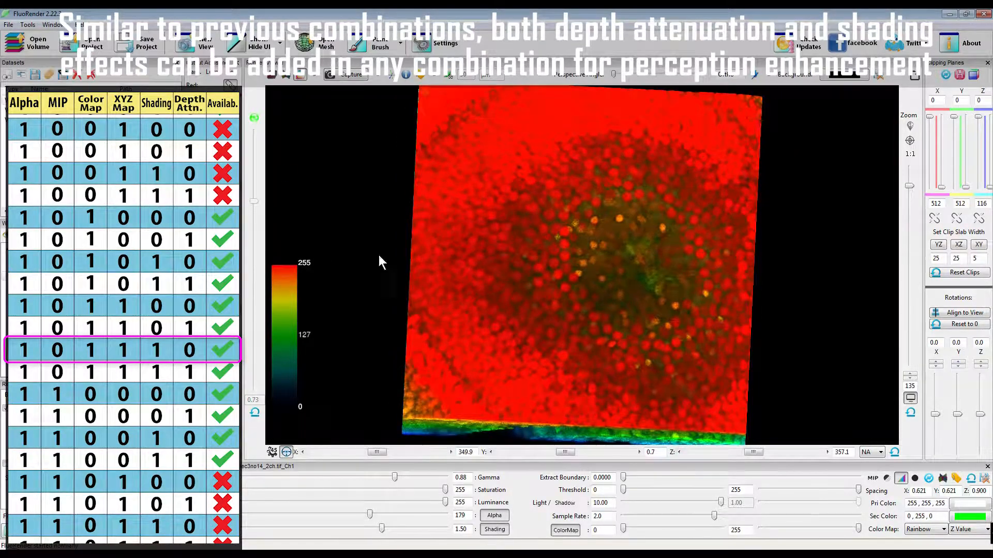
click(254, 118)
drag(453, 250, 575, 292)
Turn off shading, depth attenuation and the color map, reset the map mode to Intensity, and view the volume rotated in MIP with Alpha
click(495, 529)
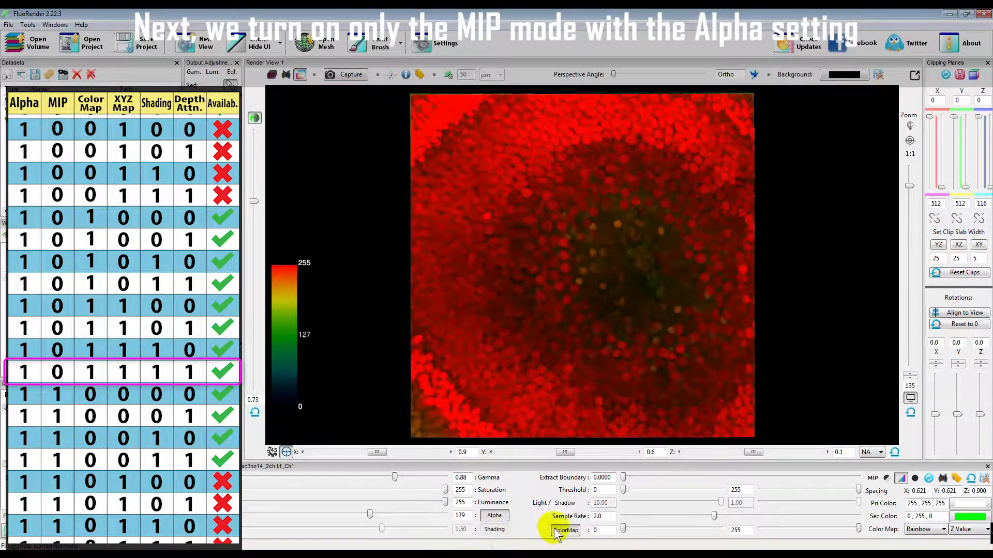
click(556, 529)
click(254, 118)
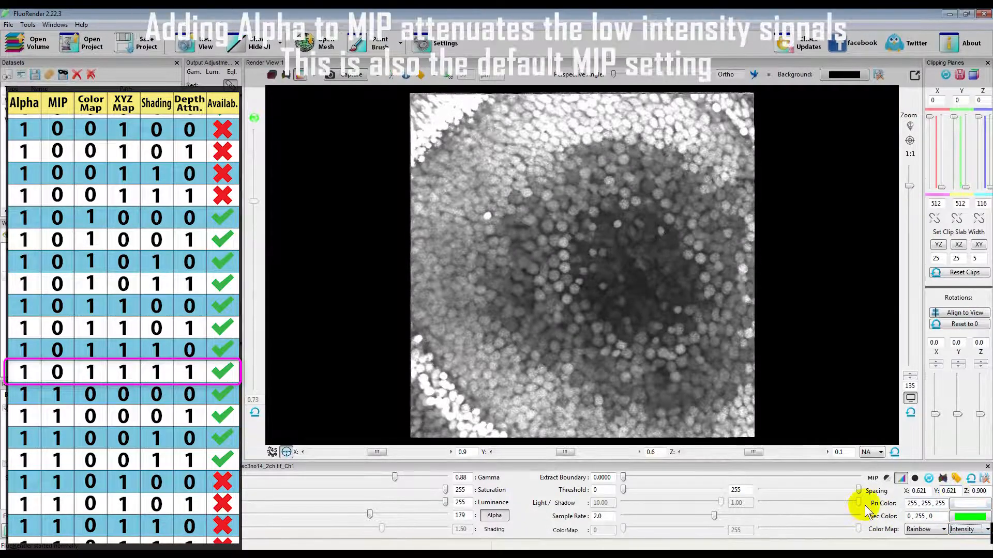
click(872, 478)
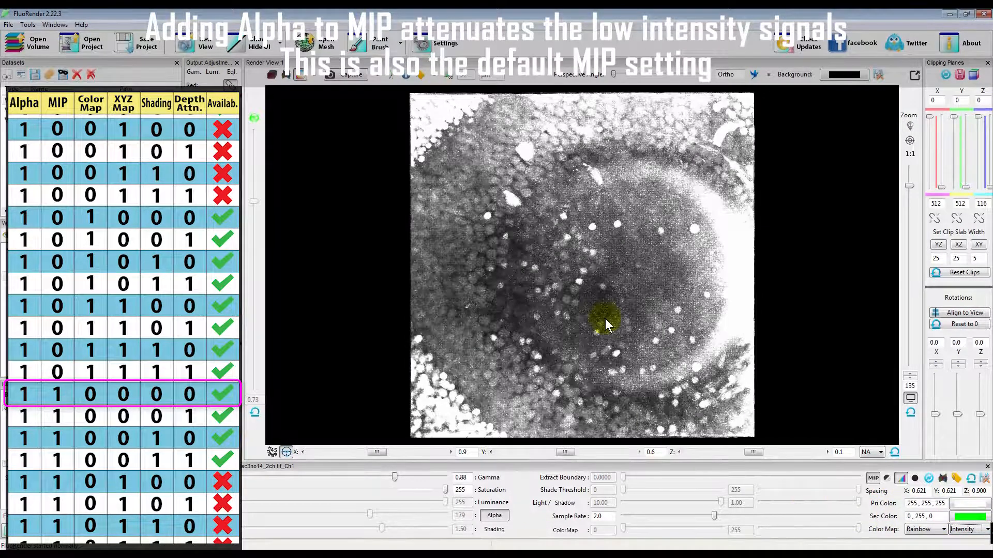
drag(556, 313, 584, 303)
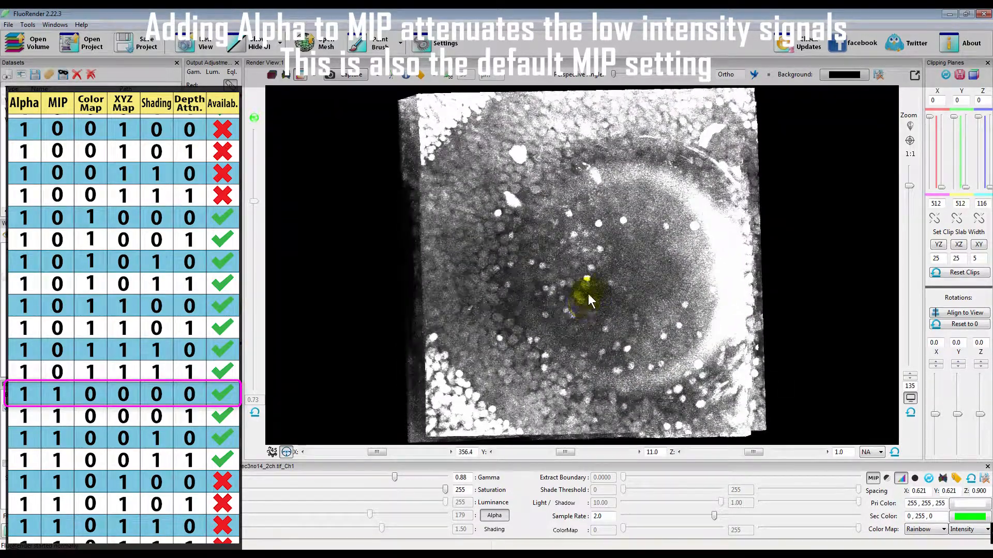
Test depth attenuation on the rotated Alpha and MIP rendering and turn it off again
click(253, 119)
drag(567, 327, 527, 318)
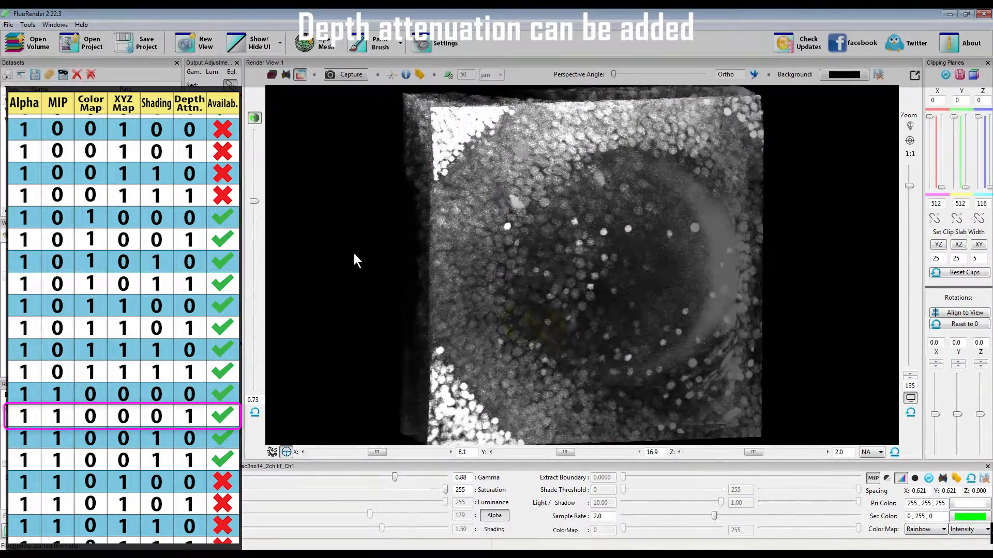
click(253, 119)
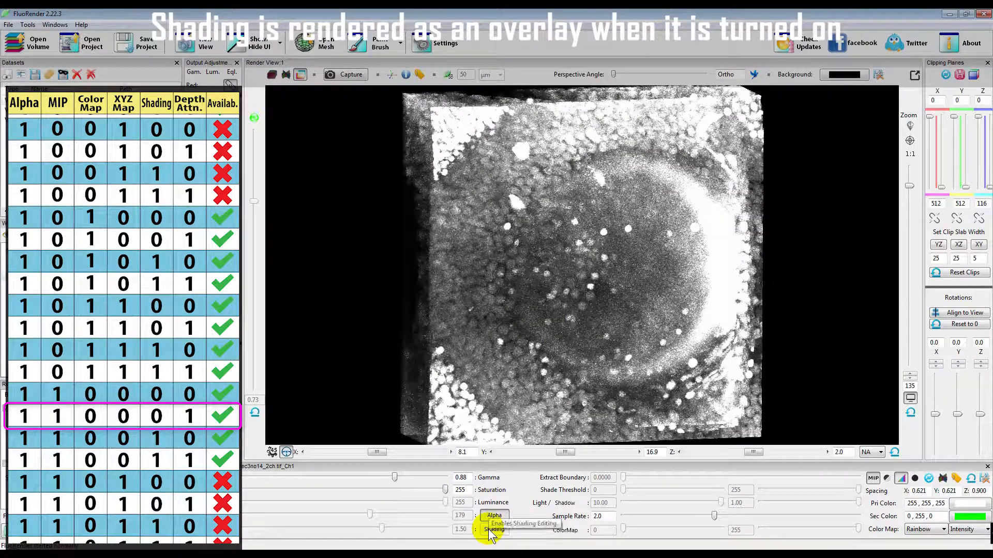
Test shading on the Alpha and MIP rendering, alone and combined with depth attenuation, and turn both effects off again
click(488, 529)
mouse_move(625, 272)
mouse_down()
mouse_move(616, 317)
mouse_move(599, 264)
mouse_move(607, 297)
mouse_move(656, 308)
mouse_move(592, 303)
mouse_move(600, 318)
mouse_move(615, 314)
mouse_up()
click(254, 119)
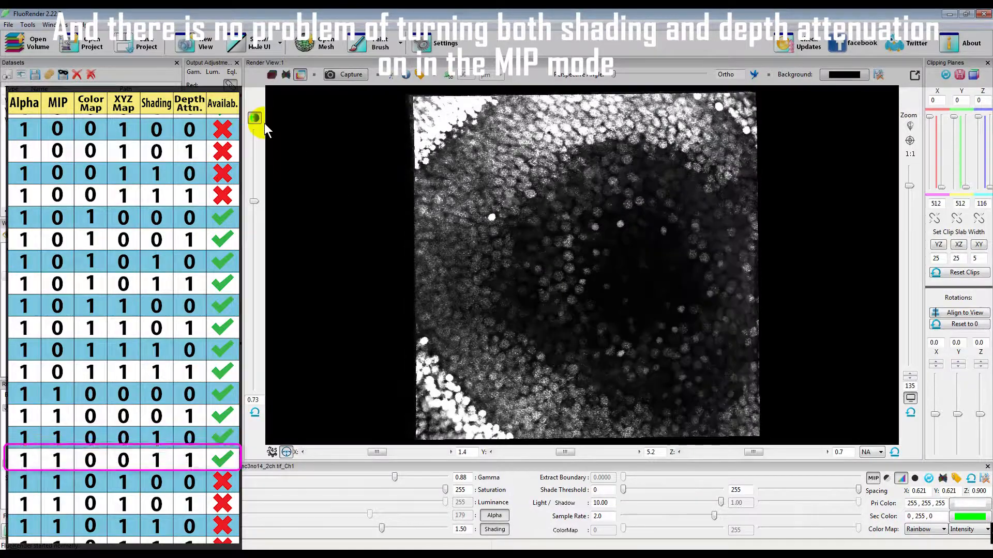
mouse_move(523, 290)
mouse_down()
mouse_move(516, 240)
mouse_move(511, 281)
mouse_move(569, 296)
mouse_move(519, 293)
mouse_up()
drag(504, 291, 525, 290)
click(494, 529)
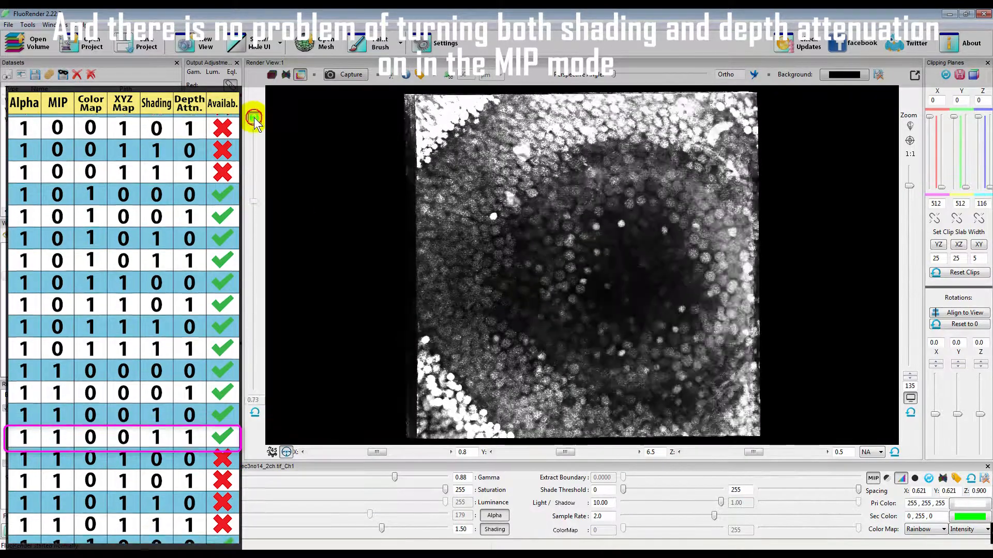
Try the Z Value color map mode while the color map is off, and set the mode back to Intensity
click(967, 530)
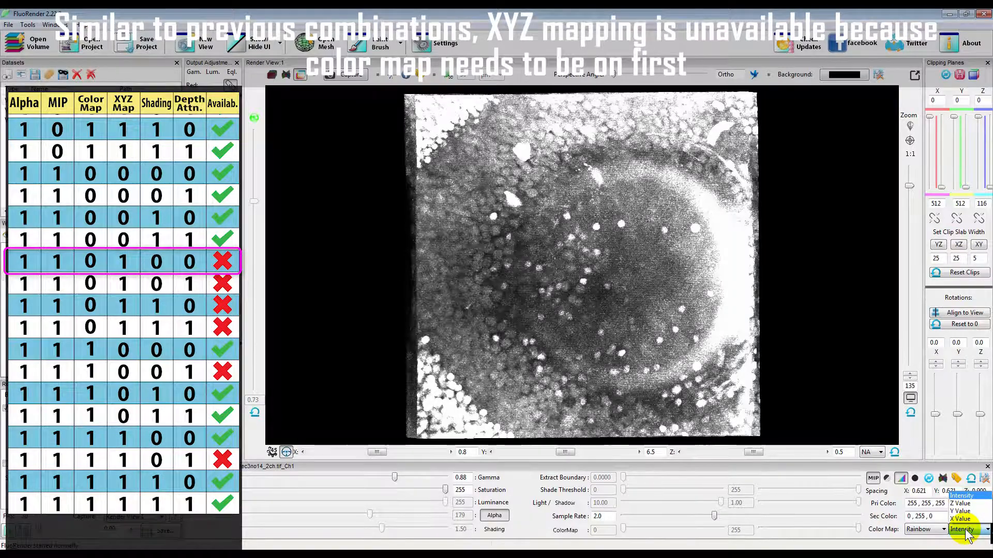
click(962, 504)
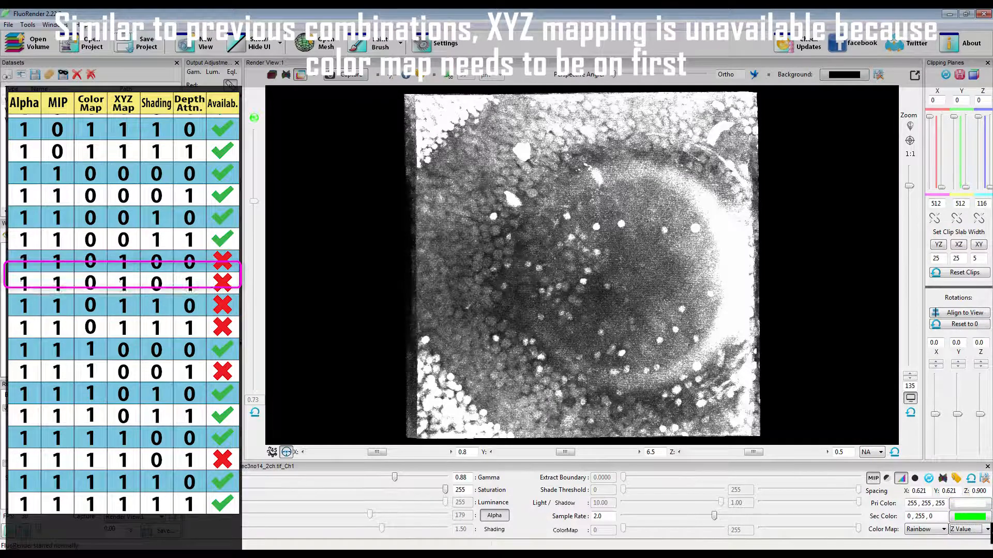
click(964, 529)
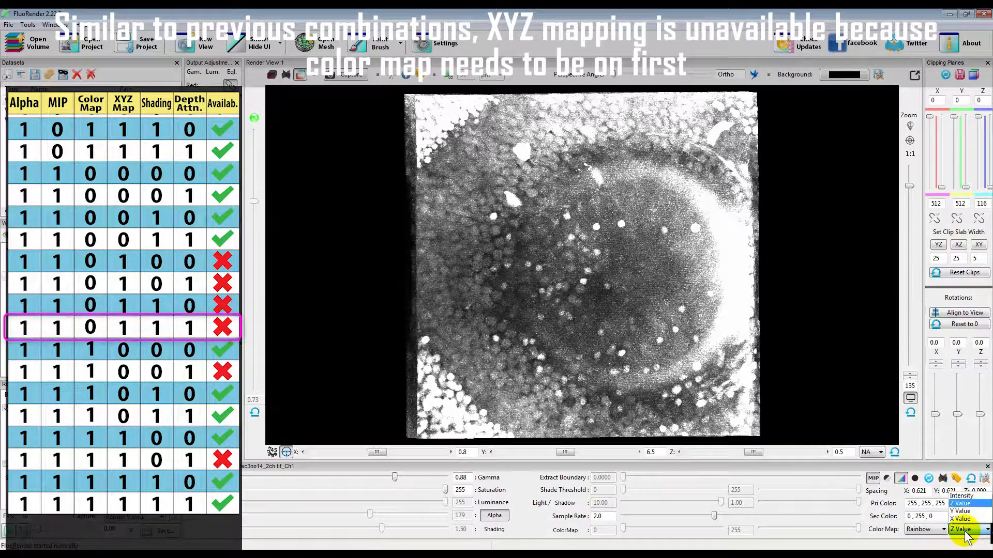
click(963, 496)
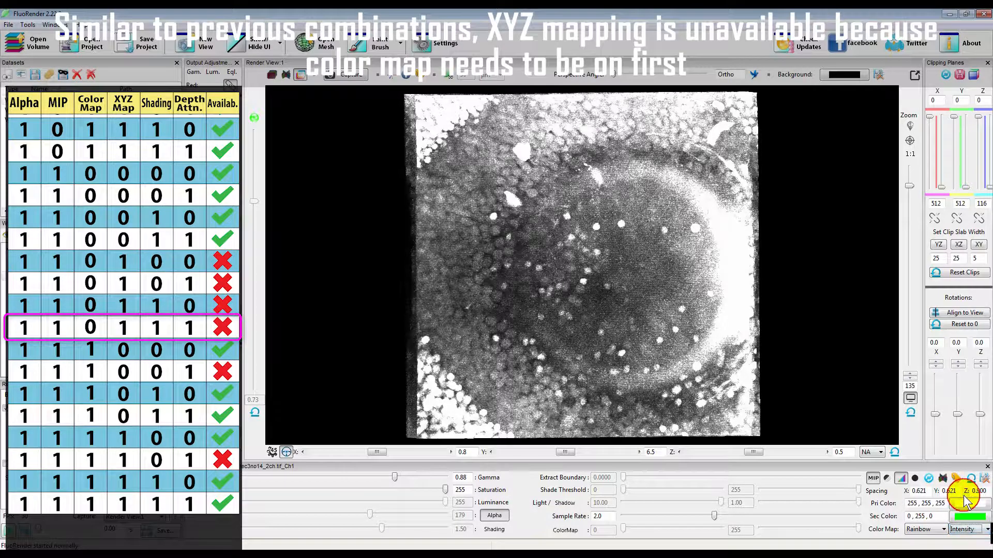
Turn on the intensity color map for the Alpha and MIP rendering, view it rotated, and test depth attenuation by itself
click(565, 530)
drag(567, 337, 535, 311)
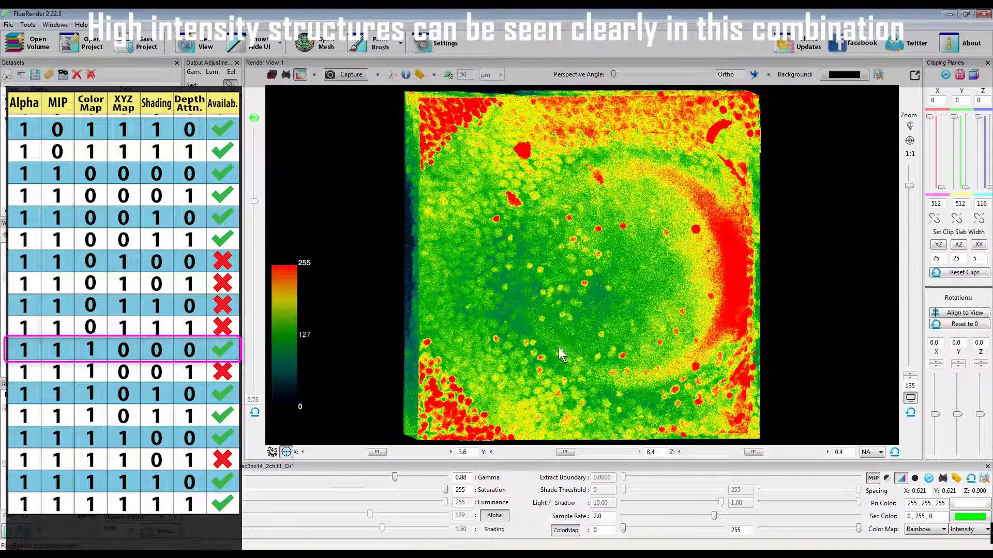
click(254, 119)
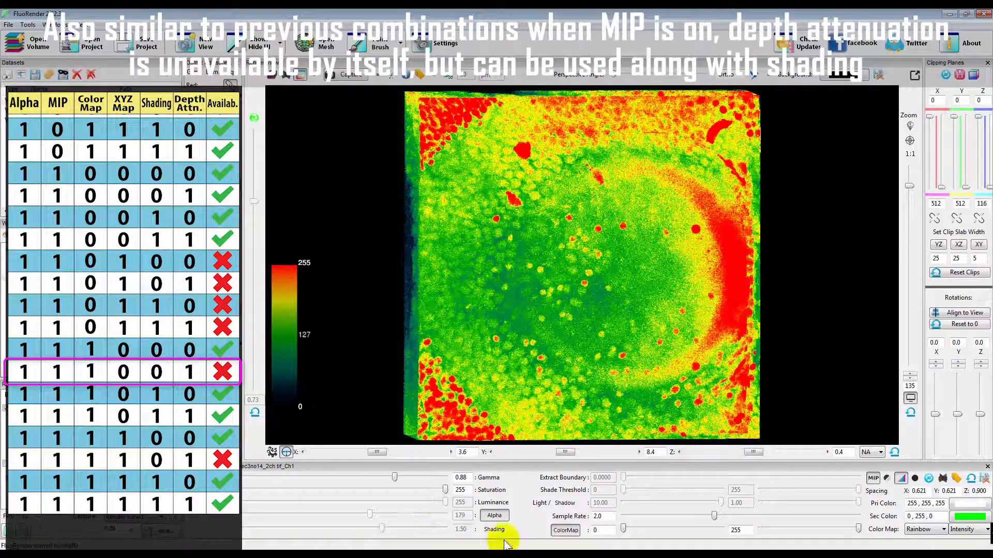
Add shading to the intensity color-mapped Alpha and MIP rendering and view it rotated without and with depth attenuation
click(494, 529)
mouse_move(625, 353)
mouse_down()
mouse_move(609, 348)
mouse_move(651, 342)
mouse_move(631, 337)
mouse_move(623, 274)
mouse_move(629, 343)
mouse_up()
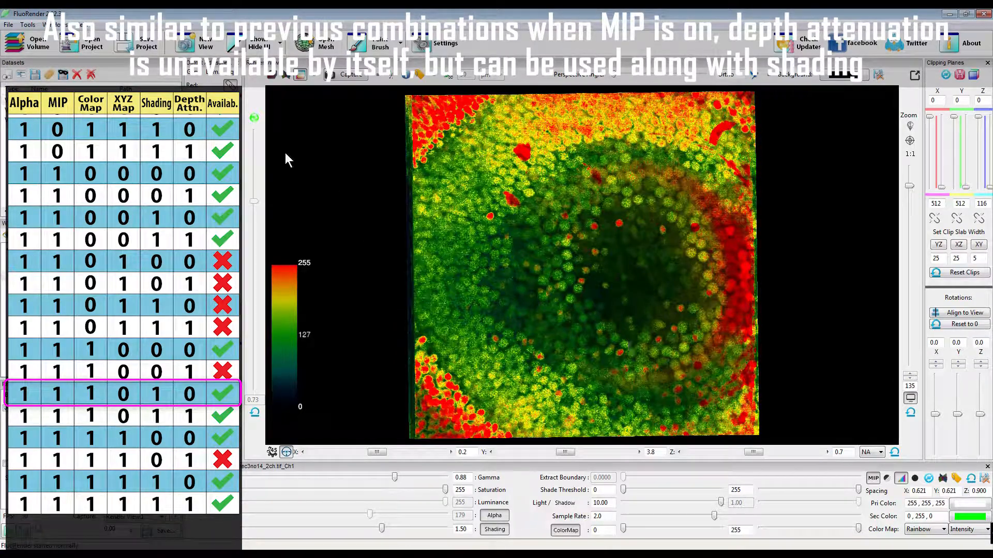
click(254, 118)
drag(514, 303, 549, 305)
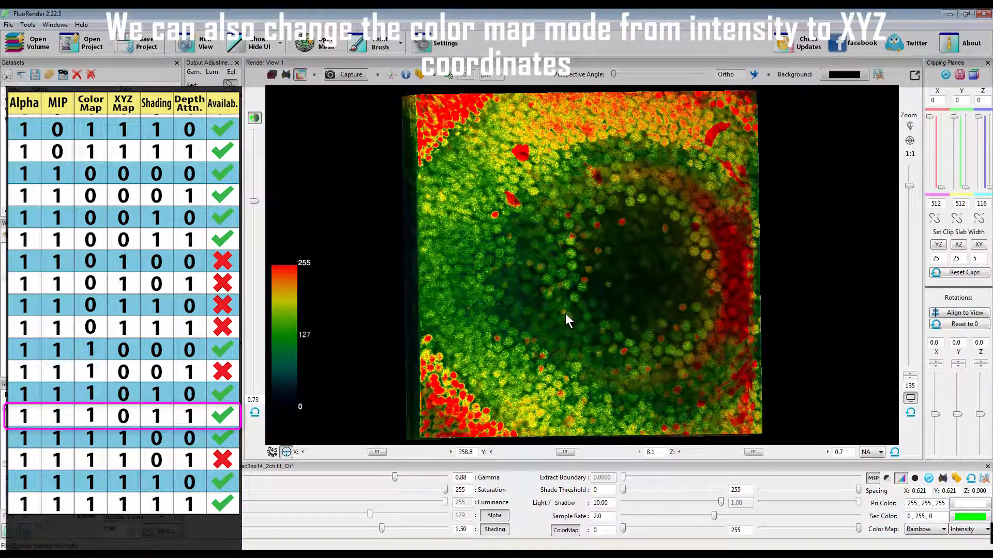
Turn off shading and depth attenuation, set the color map mode to Z Value, and view the Alpha and MIP rendering rotated
click(494, 529)
click(964, 530)
click(962, 503)
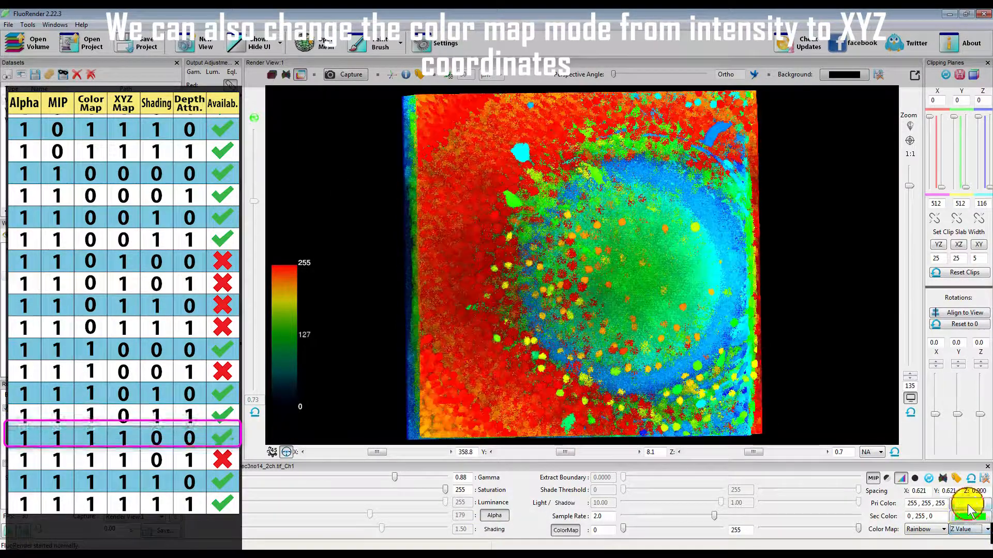
drag(564, 314, 610, 315)
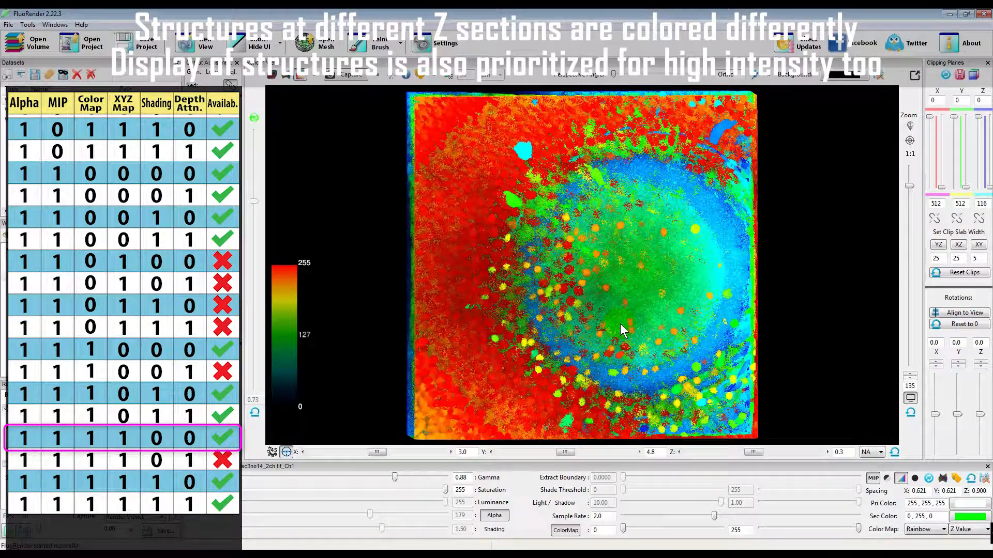
Test depth attenuation alone, shading alone and both combined on the rotated Z Value color-mapped Alpha and MIP rendering
click(254, 118)
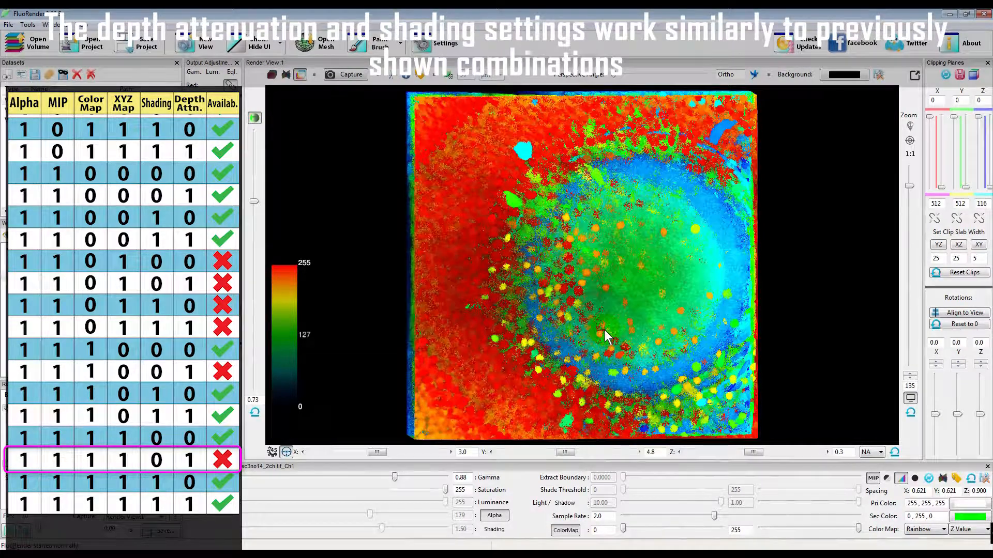
click(254, 119)
click(495, 529)
mouse_move(571, 356)
mouse_down()
mouse_move(602, 356)
mouse_move(575, 346)
mouse_move(582, 301)
mouse_move(569, 346)
mouse_move(584, 347)
mouse_up()
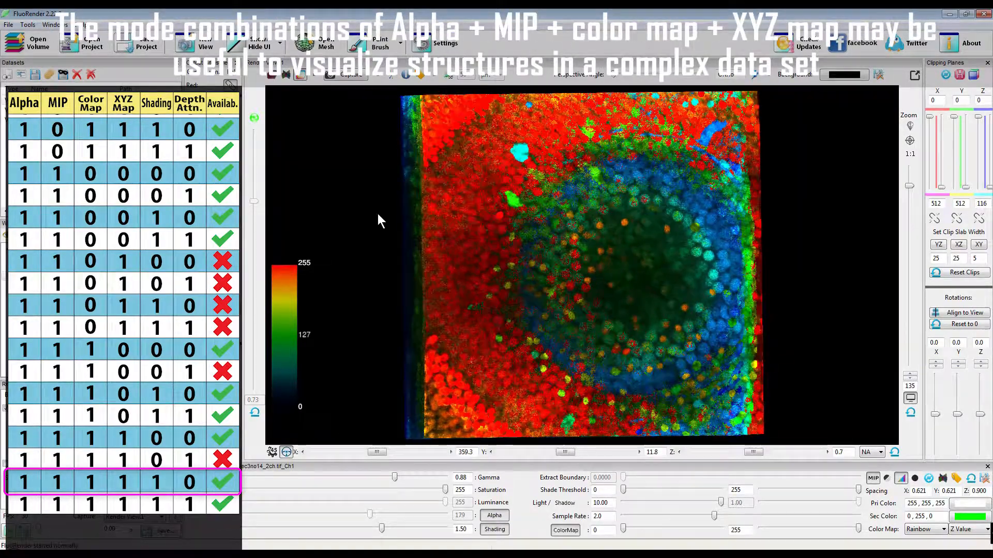
click(254, 118)
drag(619, 328, 606, 343)
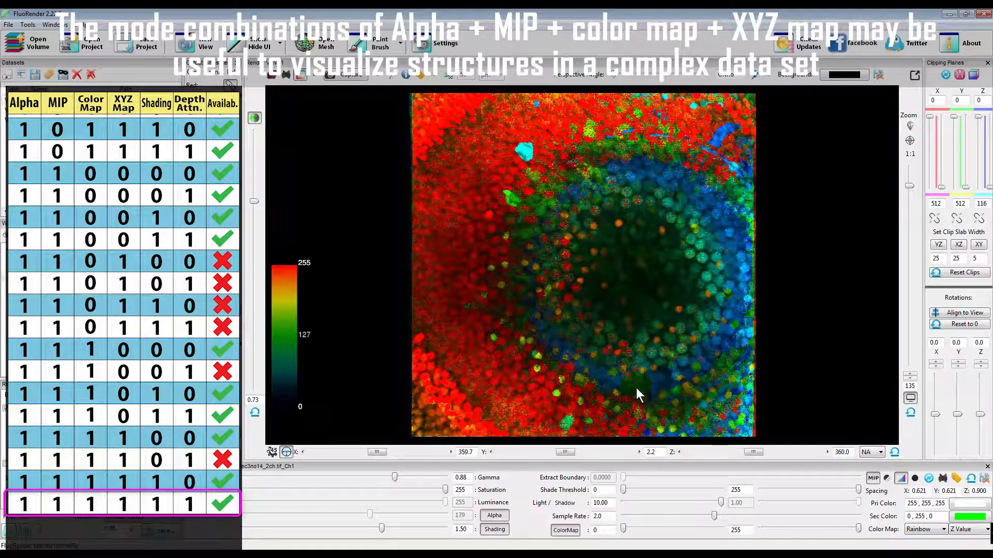